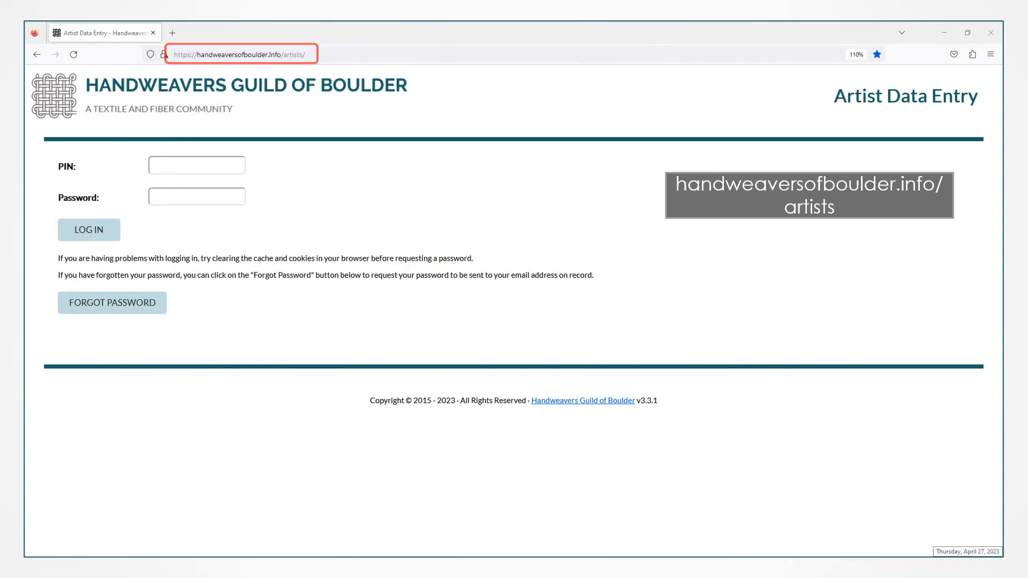
Enter the artist's PIN and account password on the login page.
key("Tab")
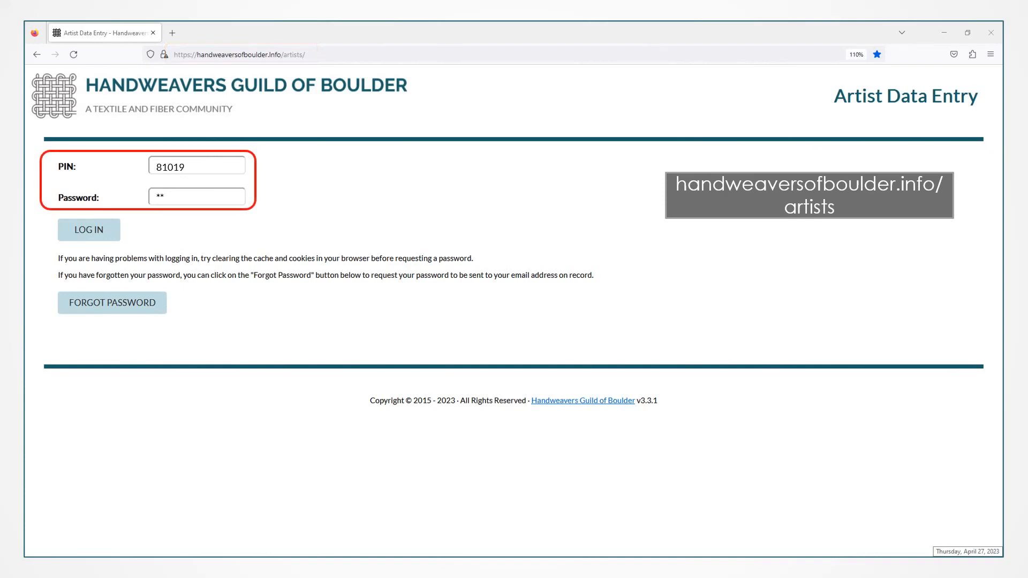
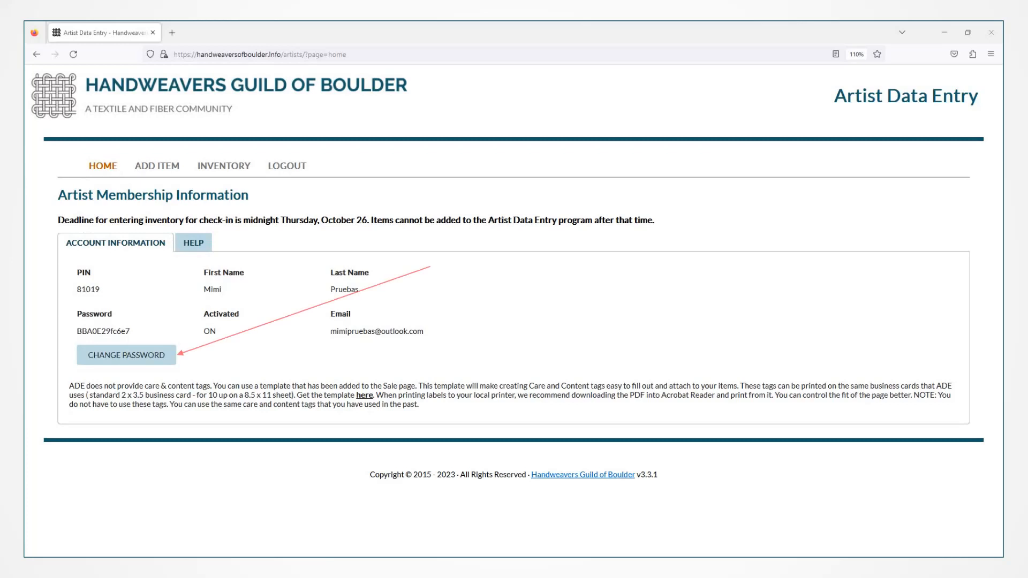
Paste a new password into the New Password field and save it.
left_click(126, 355)
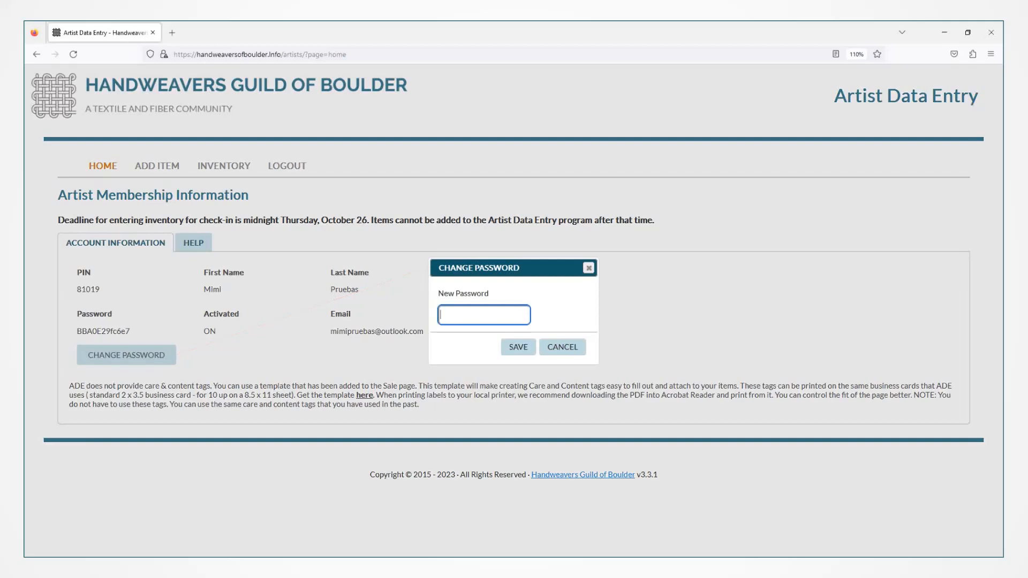
key("ctrl+v")
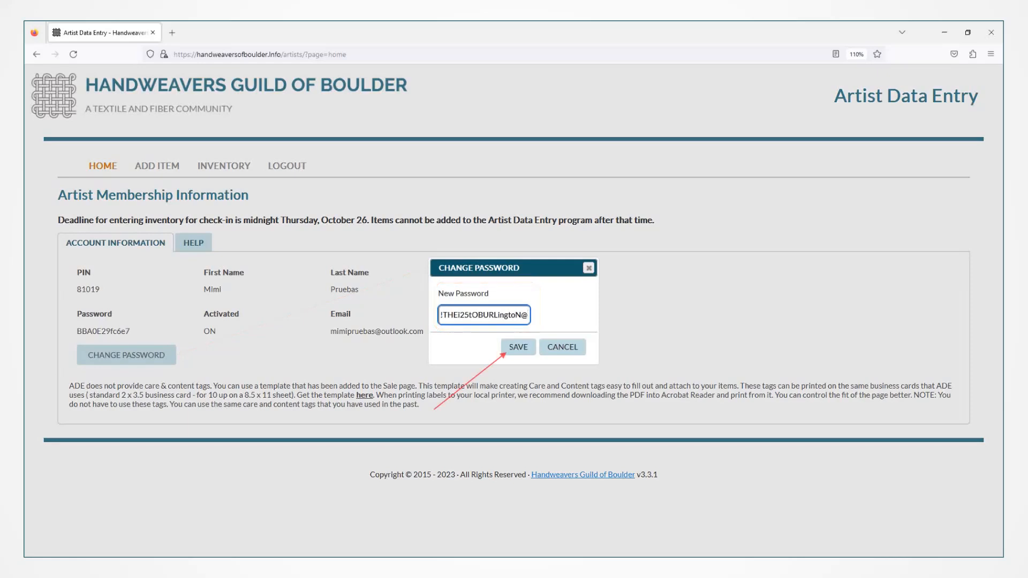
left_click(518, 347)
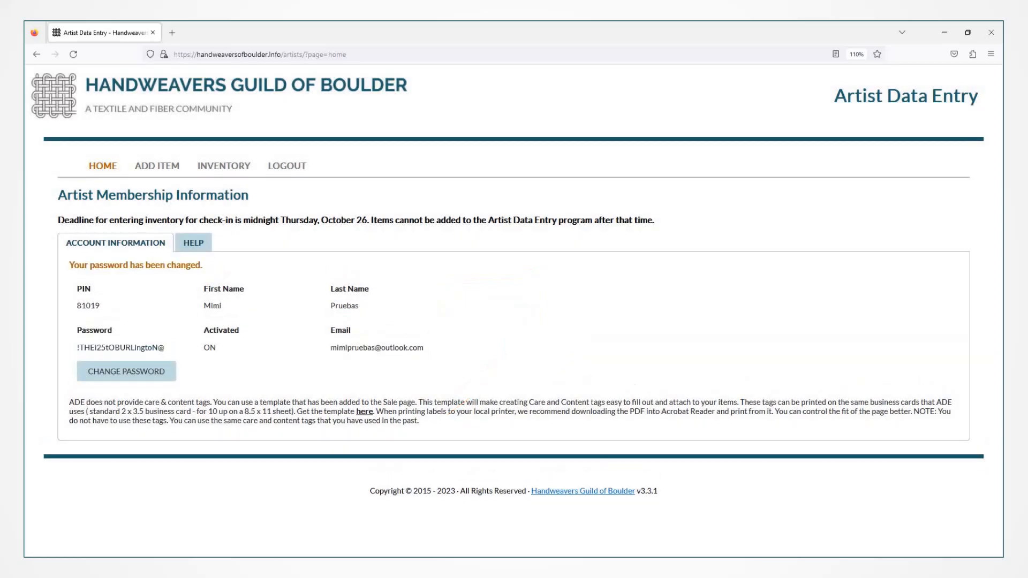
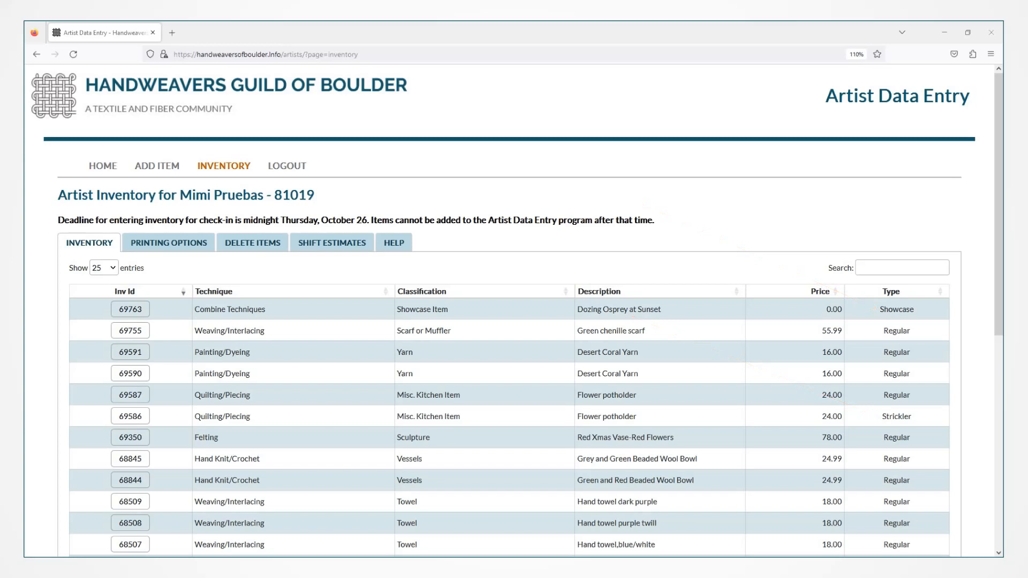
Switch the inventory list to 10 entries per page, then back to 25.
scroll(514, 311, "down", 7)
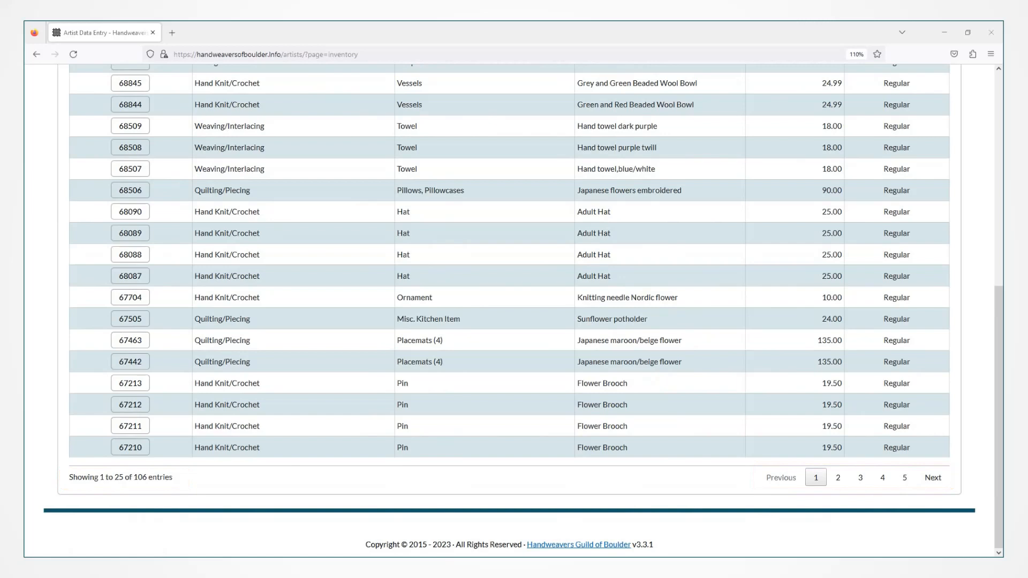
scroll(509, 310, "up", 7)
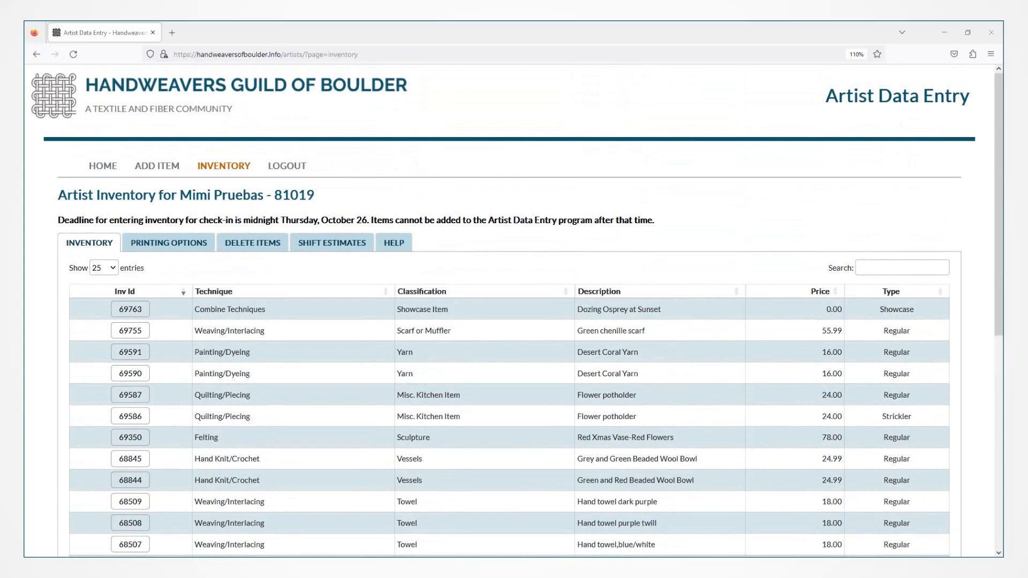
left_click(104, 267)
left_click(102, 284)
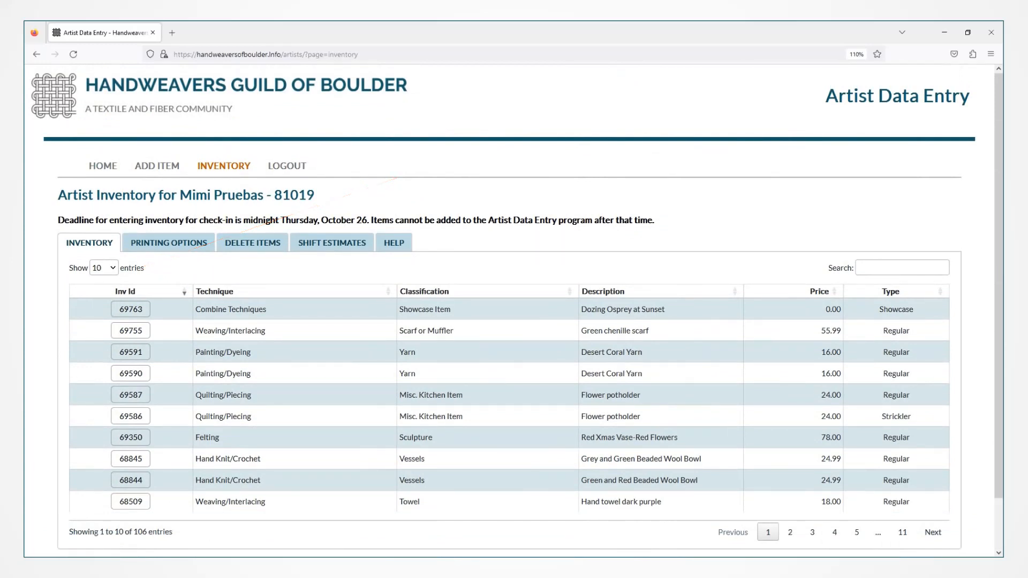
left_click(104, 268)
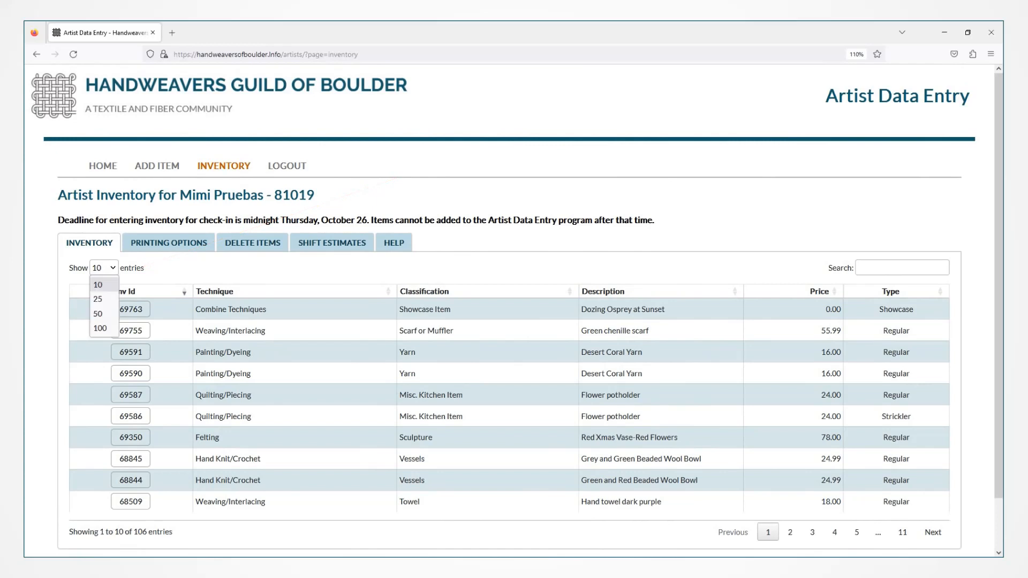
left_click(102, 300)
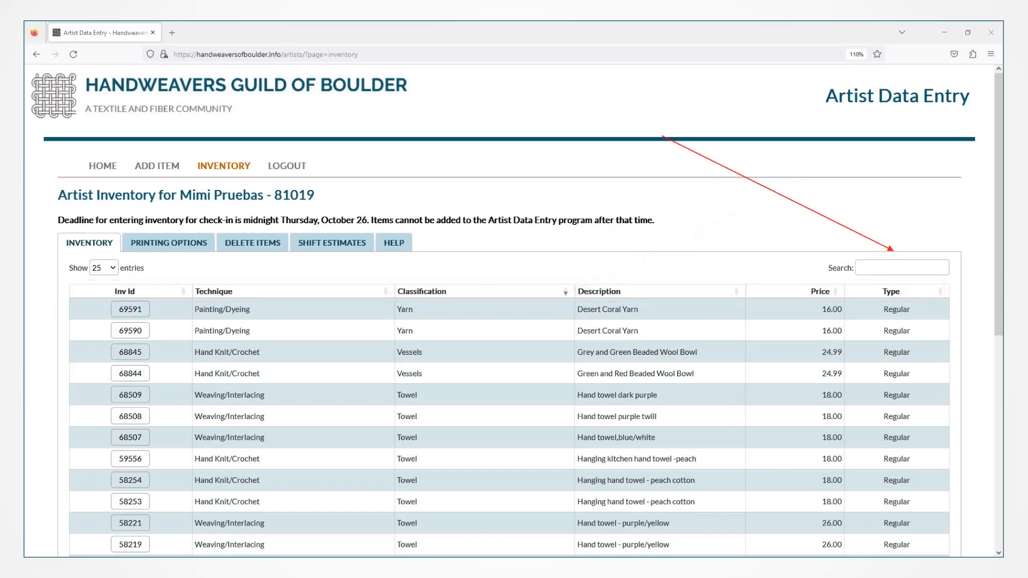
left_click(902, 267)
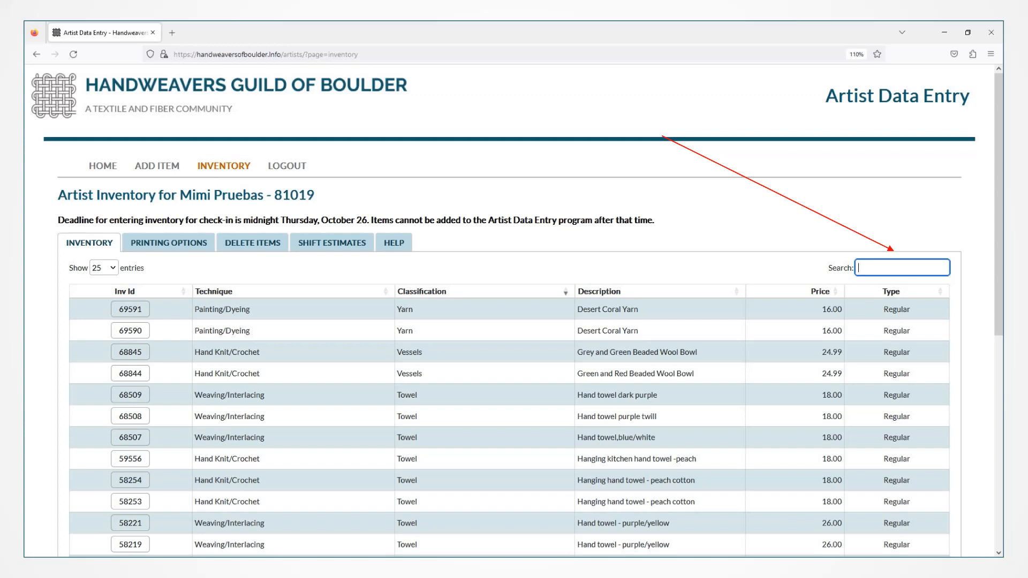
type("gree")
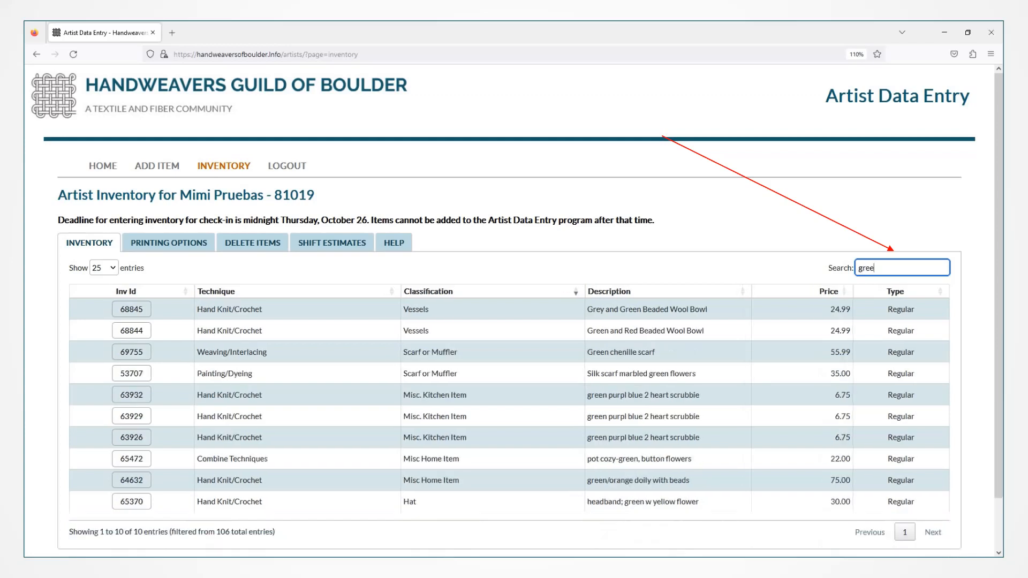
type("n bead")
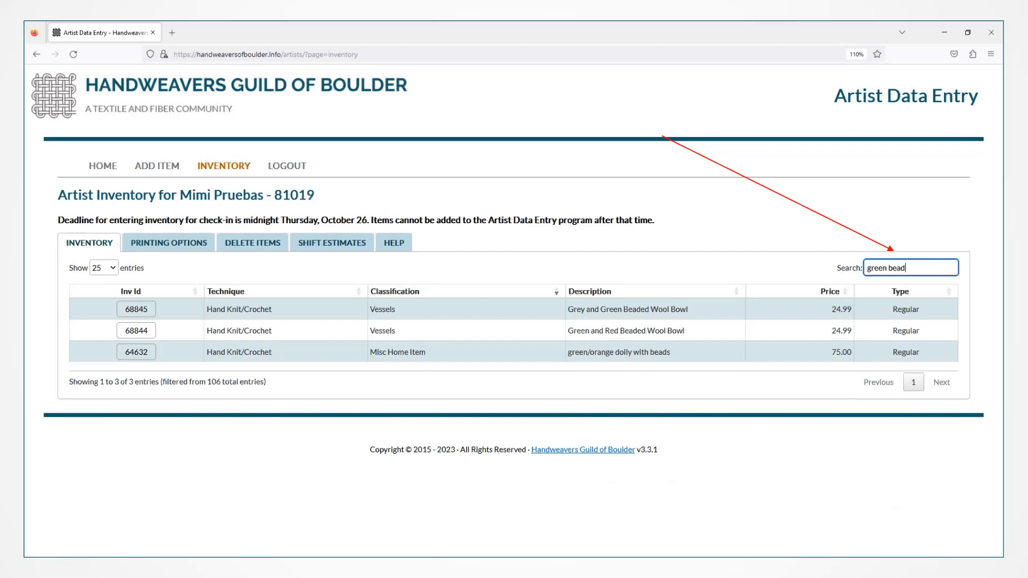
key("ctrl+a")
type("kitchen")
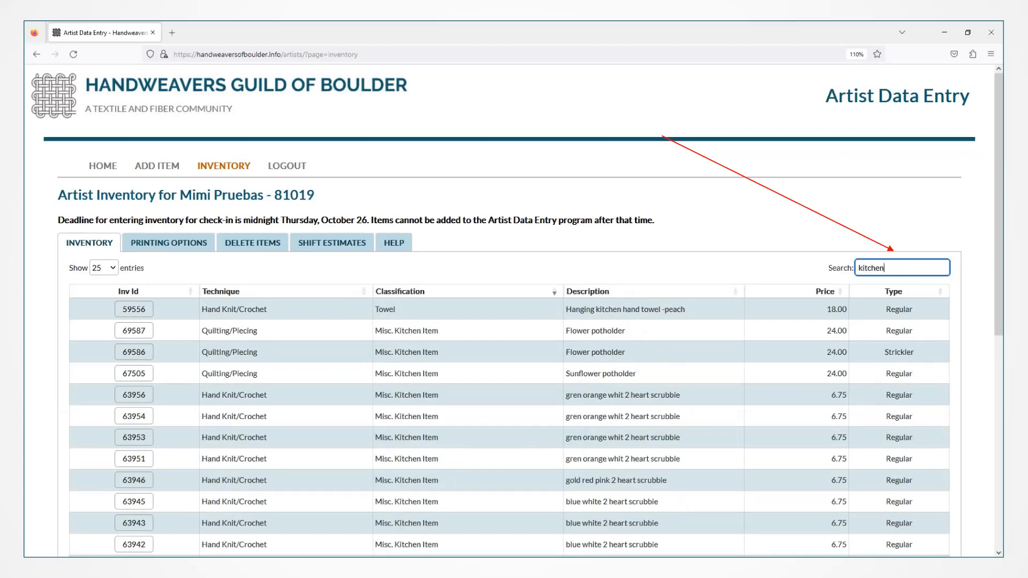
key("ctrl+a")
type("s")
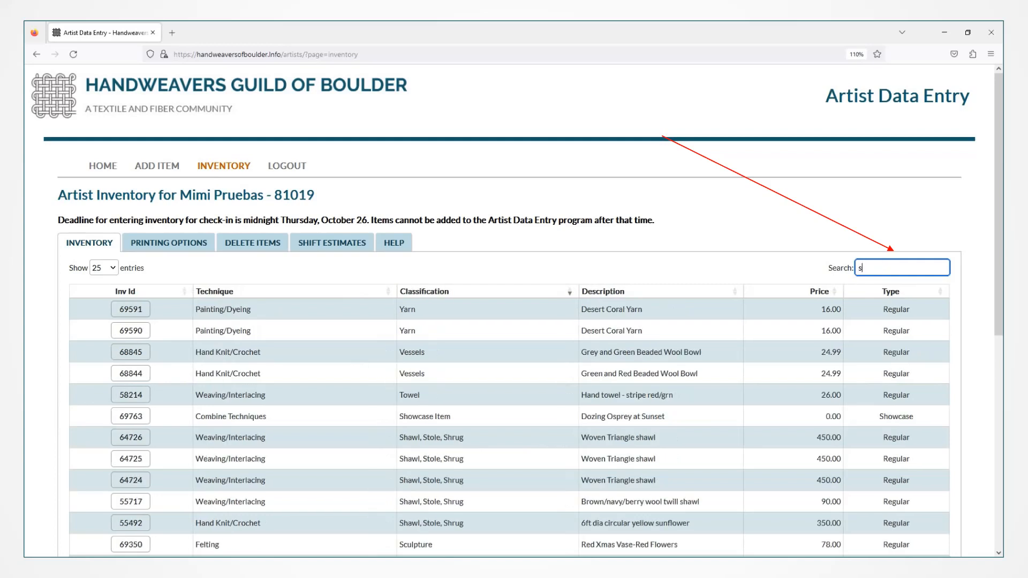
type("trickler")
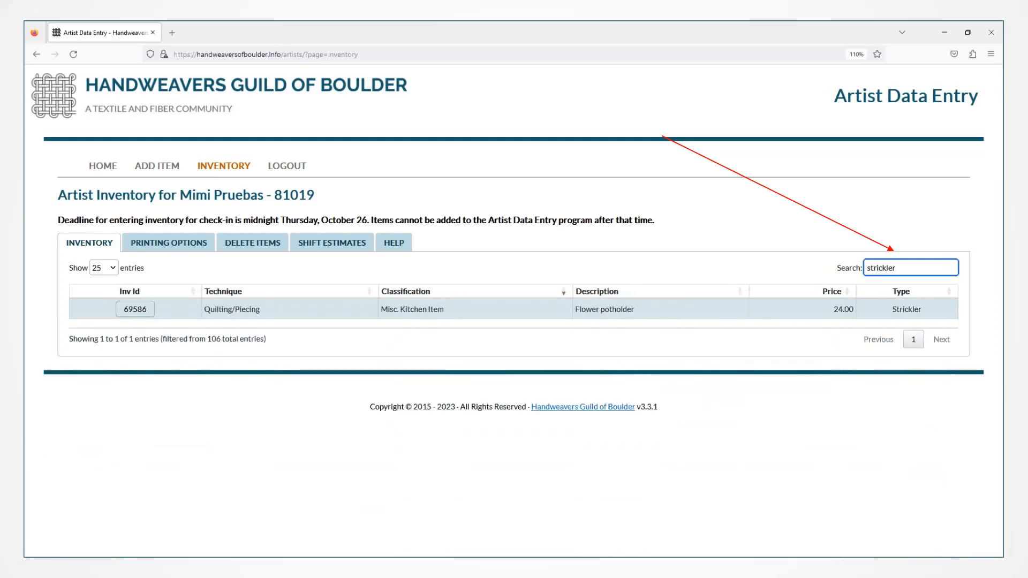
key("ctrl+a")
type("68845")
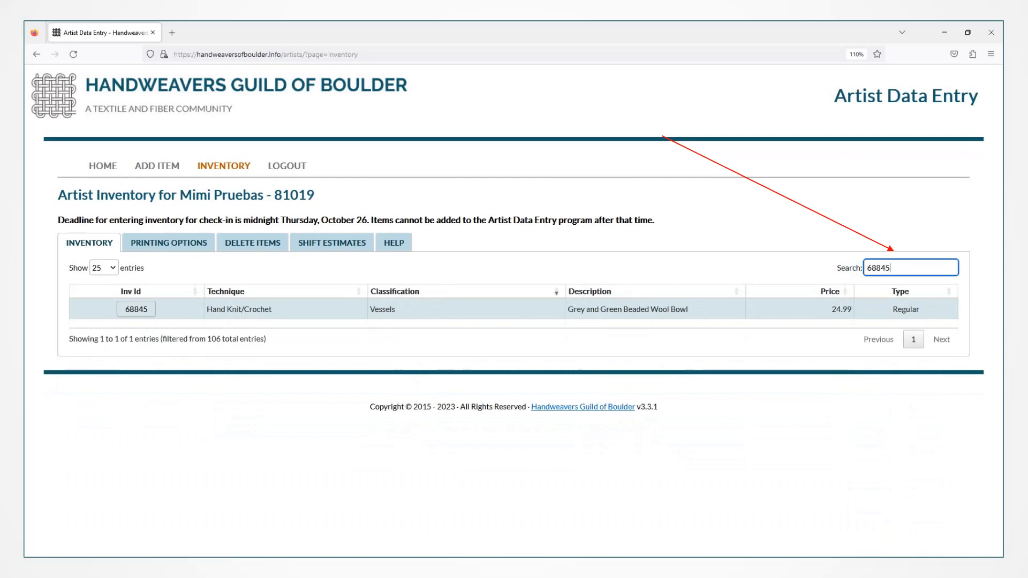
key("ctrl+a")
key("BackSpace")
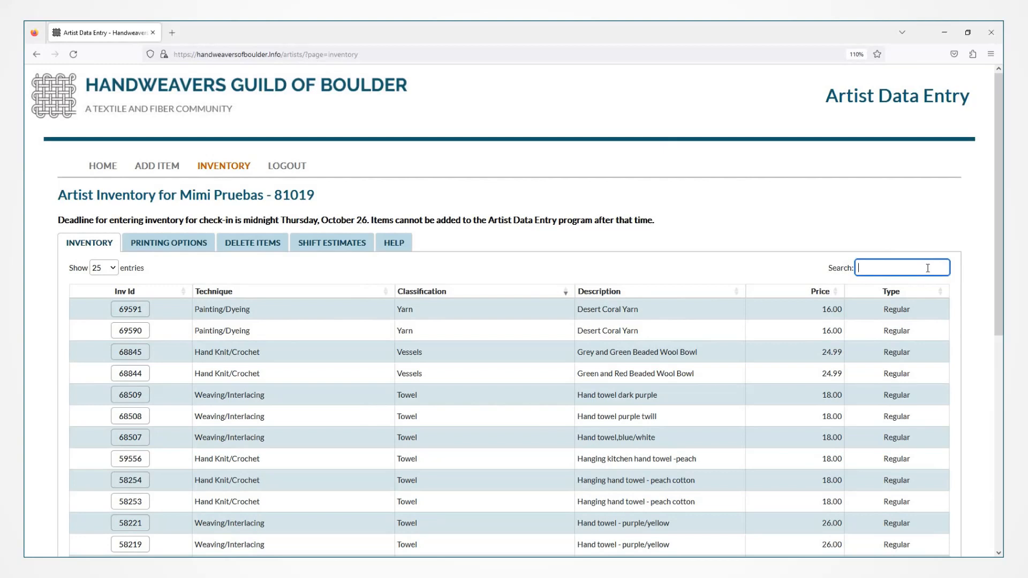
Search 'adult hat' and save item 68089's description as 'Red Adult Hat'.
type("adult hat")
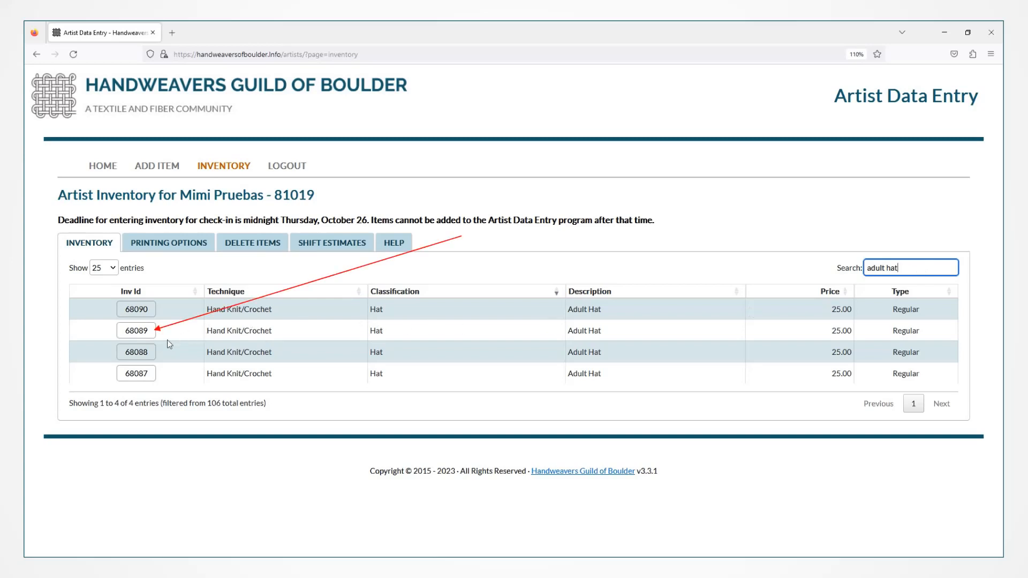
left_click(135, 336)
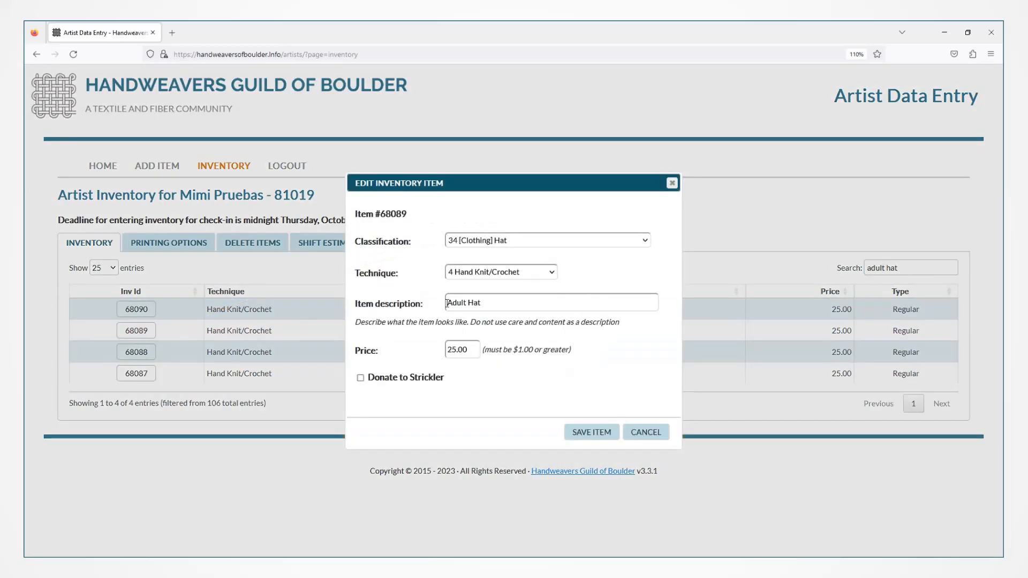
left_click(447, 303)
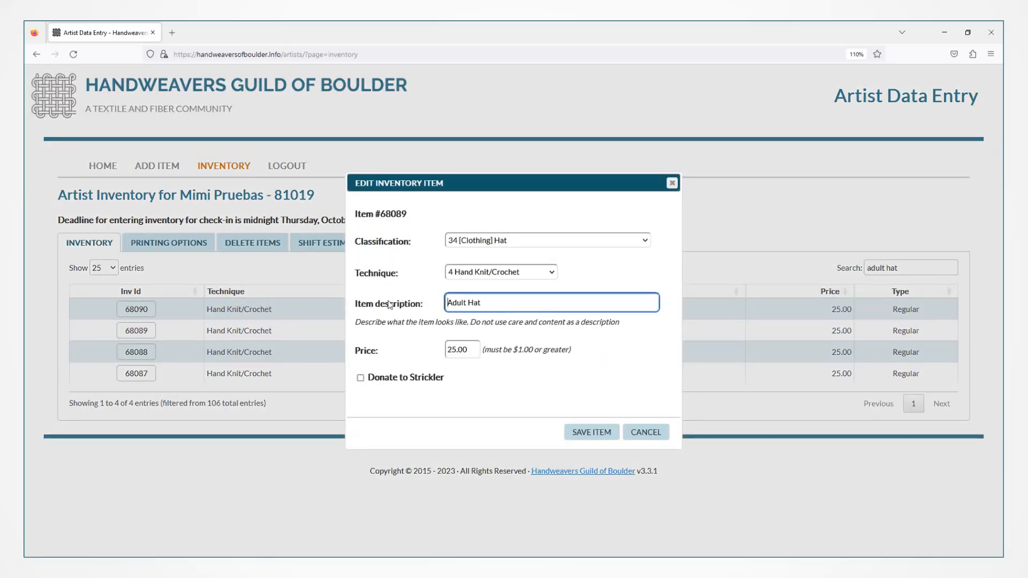
type("Red")
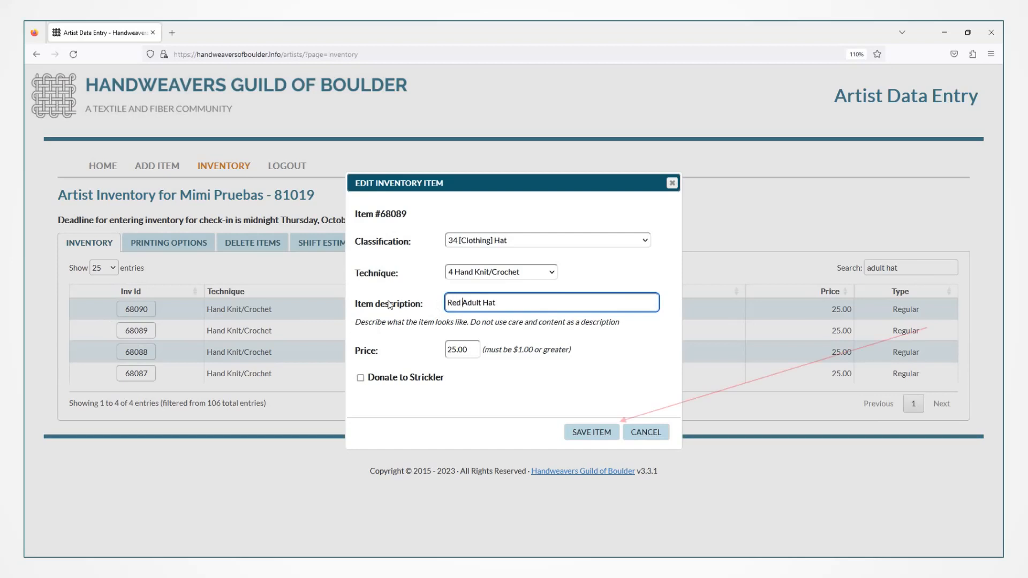
left_click(578, 432)
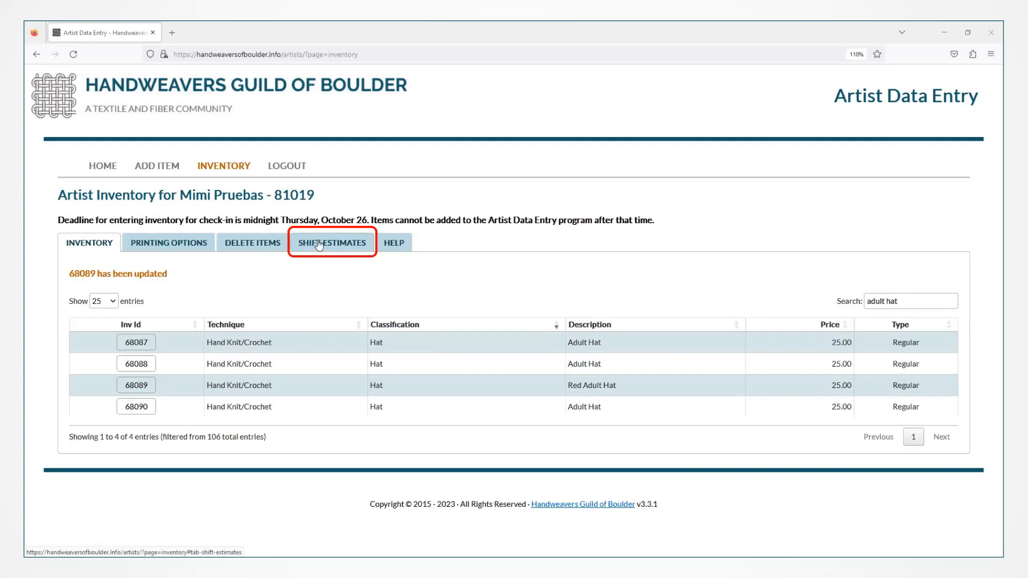
Switch the Inventory page to the Delete Items tab.
left_click(320, 244)
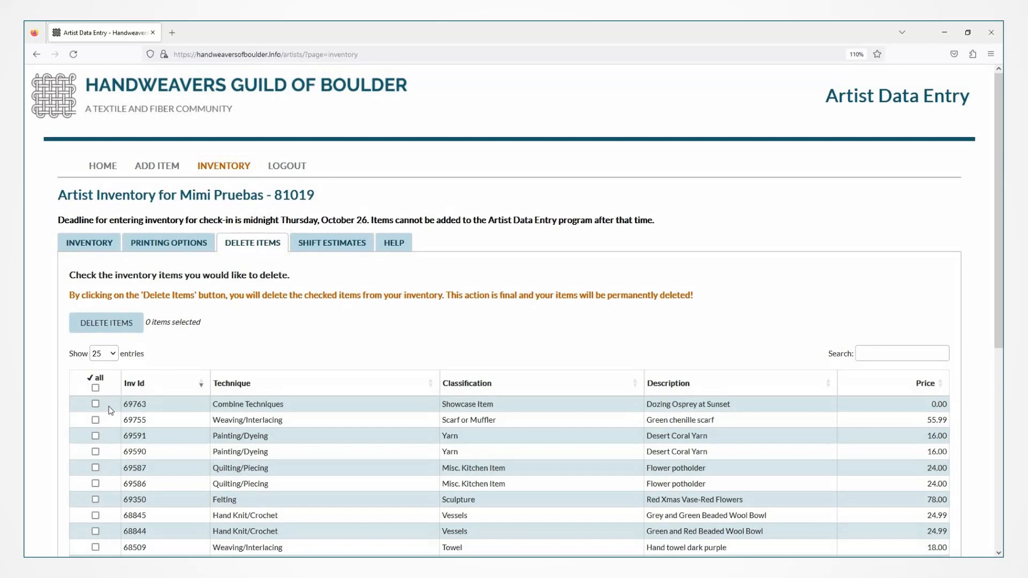
left_click(96, 404)
left_click(95, 420)
left_click(95, 436)
left_click(95, 469)
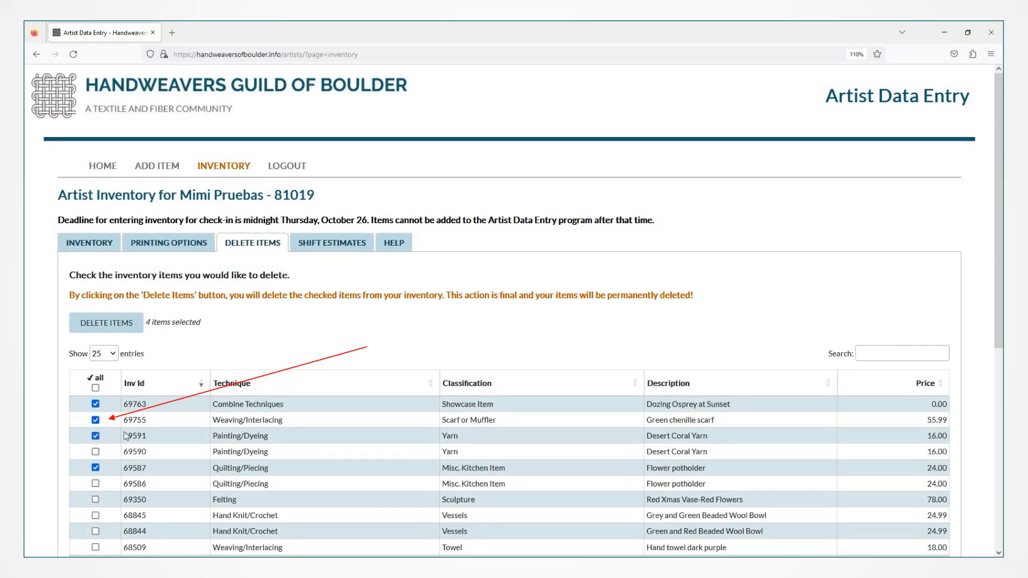
left_click(95, 388)
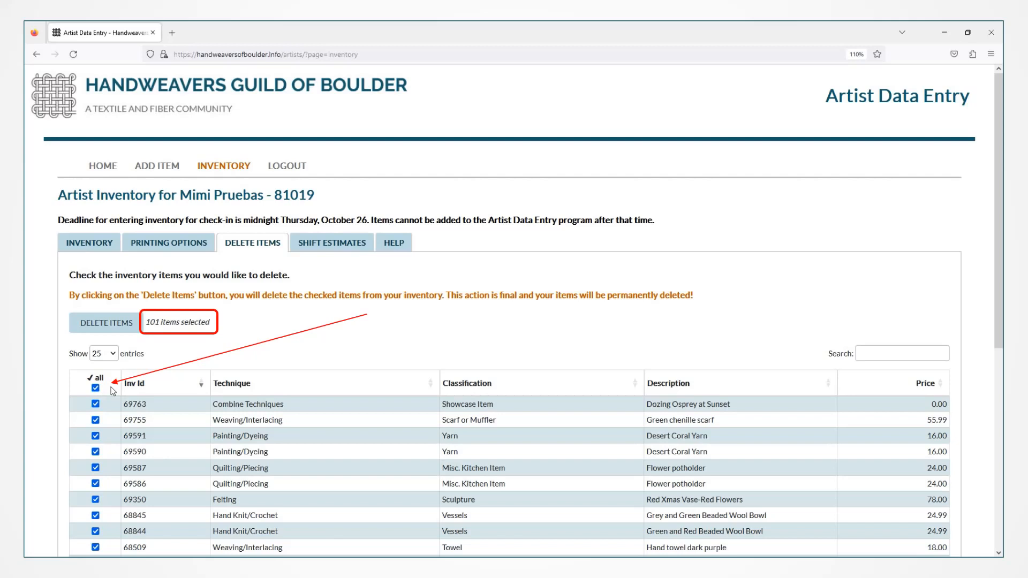
left_click(95, 388)
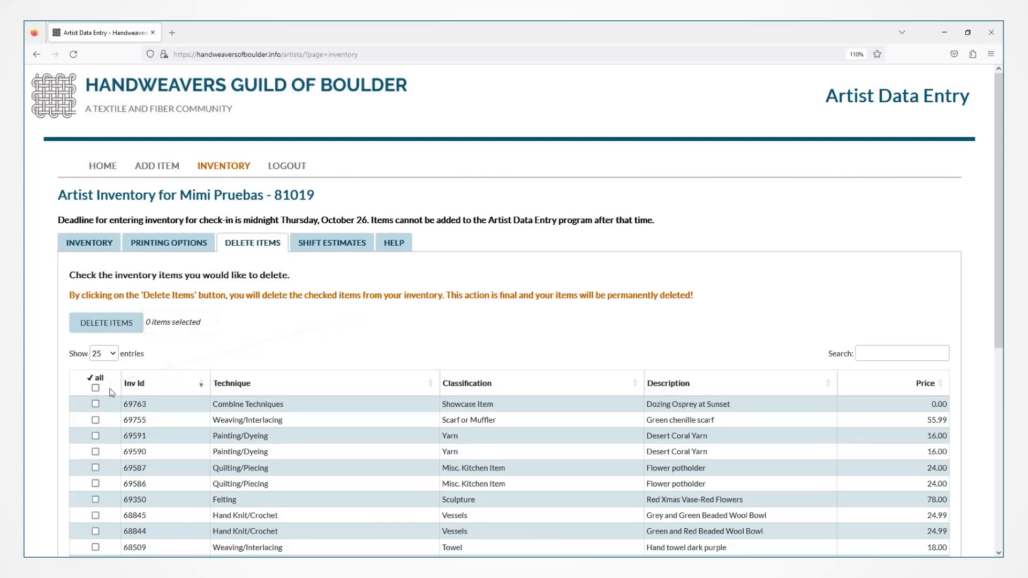
left_click(97, 404)
left_click(96, 451)
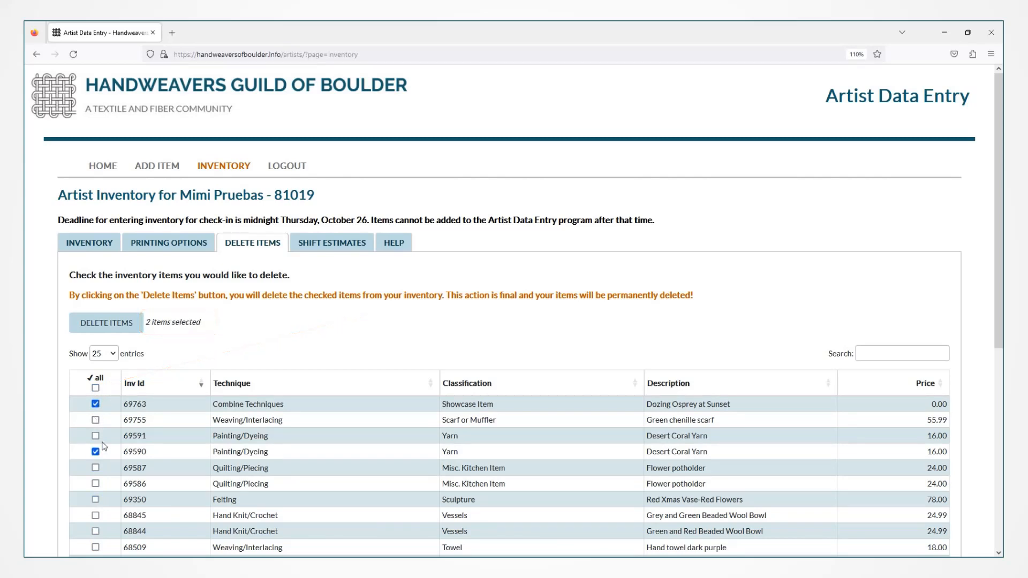
left_click(95, 388)
left_click(95, 388)
left_click(869, 354)
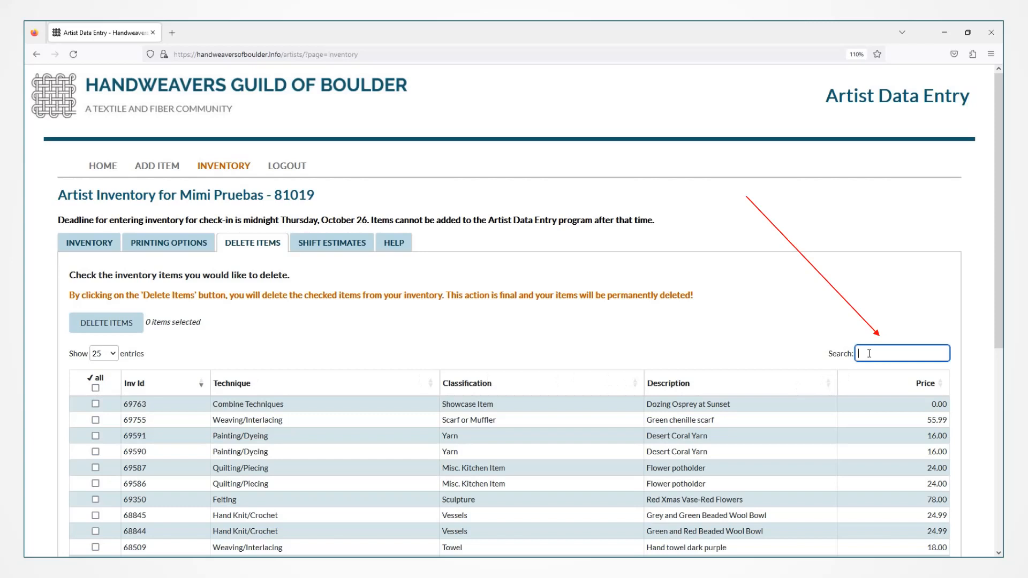
Search 'woven flower pin' and mark pins 65051, 65050 and 65048 for deletion.
type("woven ")
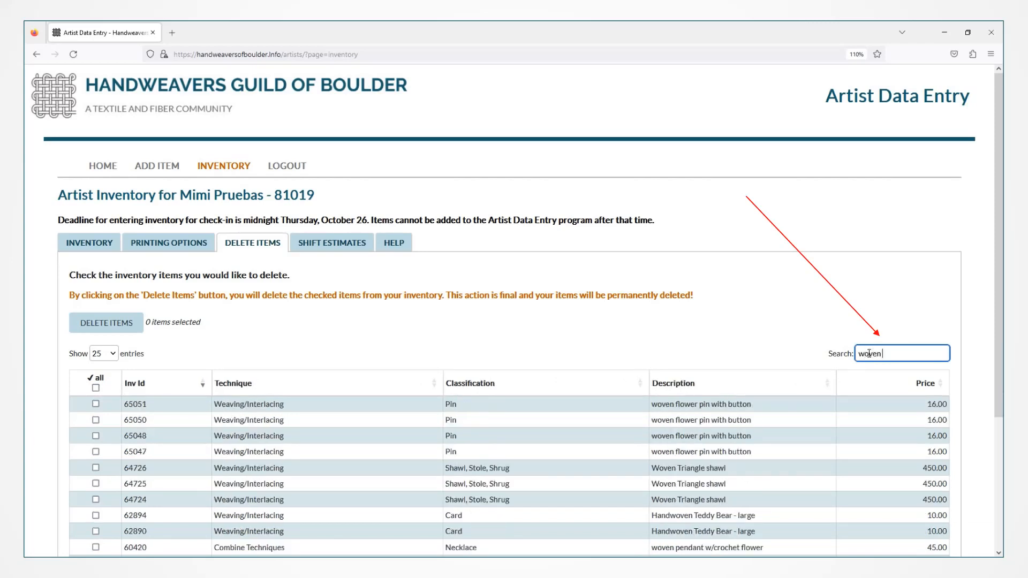
type("flower pin")
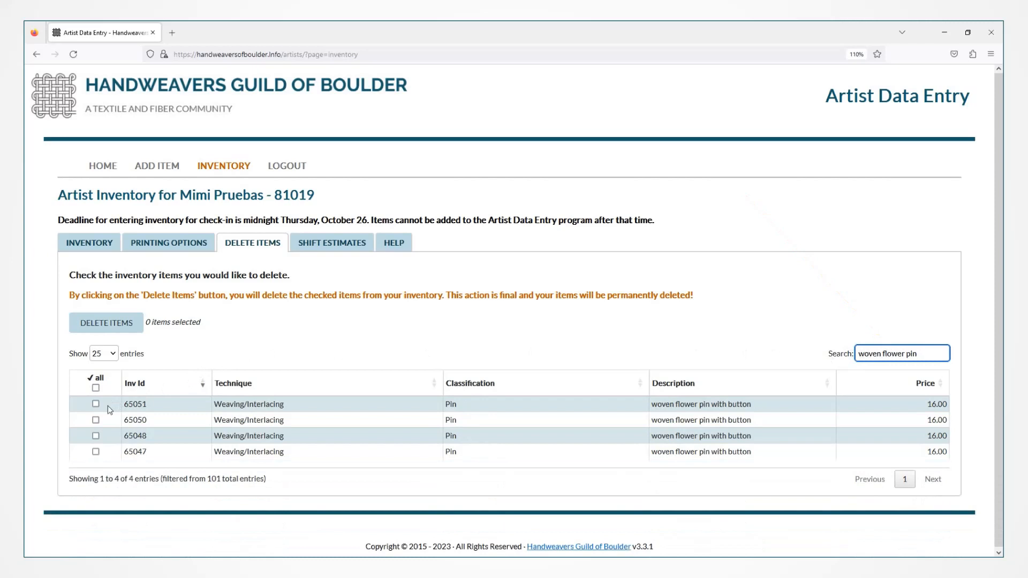
left_click(96, 404)
left_click(96, 420)
left_click(96, 436)
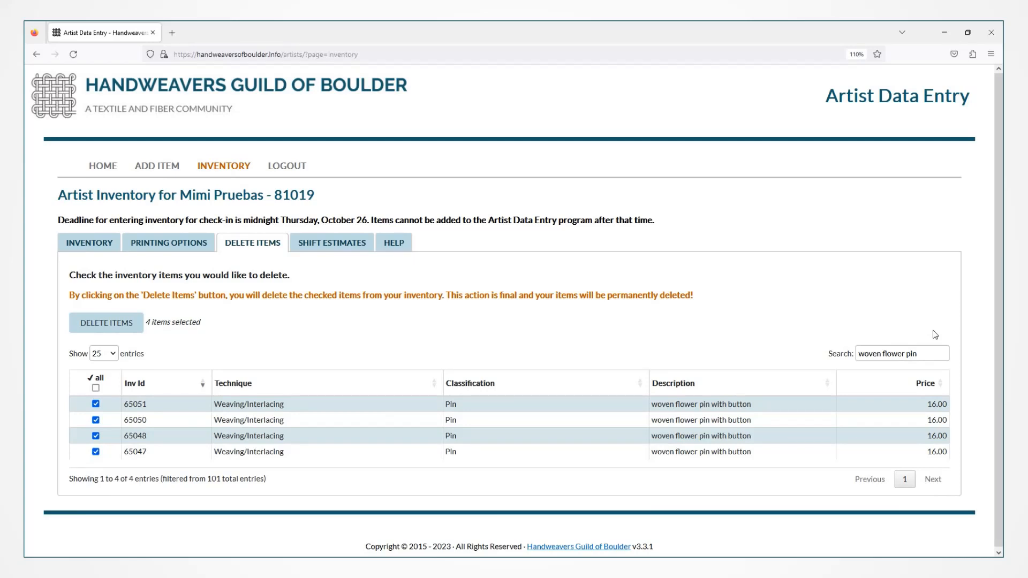
Search 'hand towel', mark towels 68508, 58253 and 58221, and submit the deletion.
left_click_drag(918, 354, 806, 357)
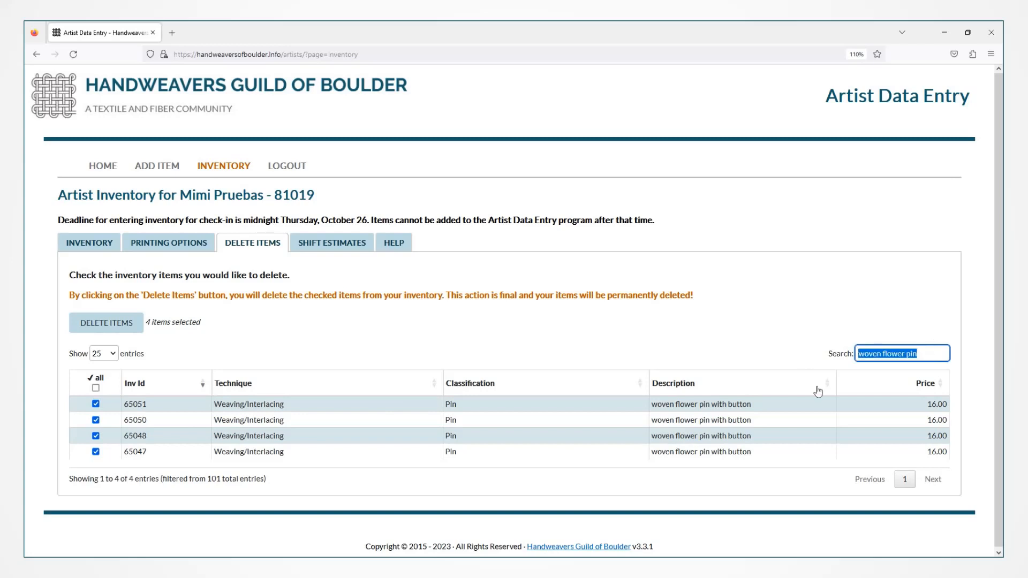
type("hand t")
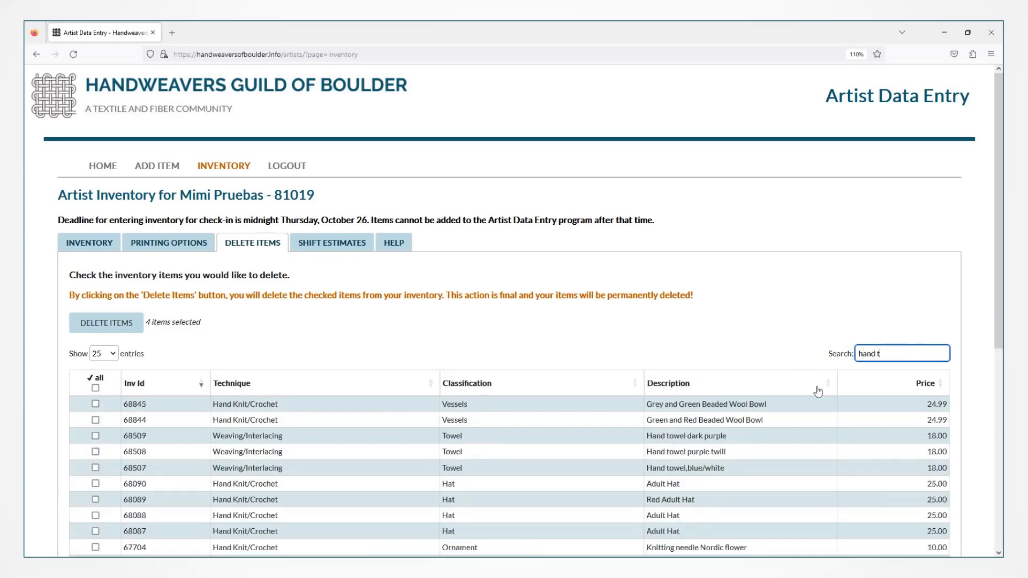
type("owel")
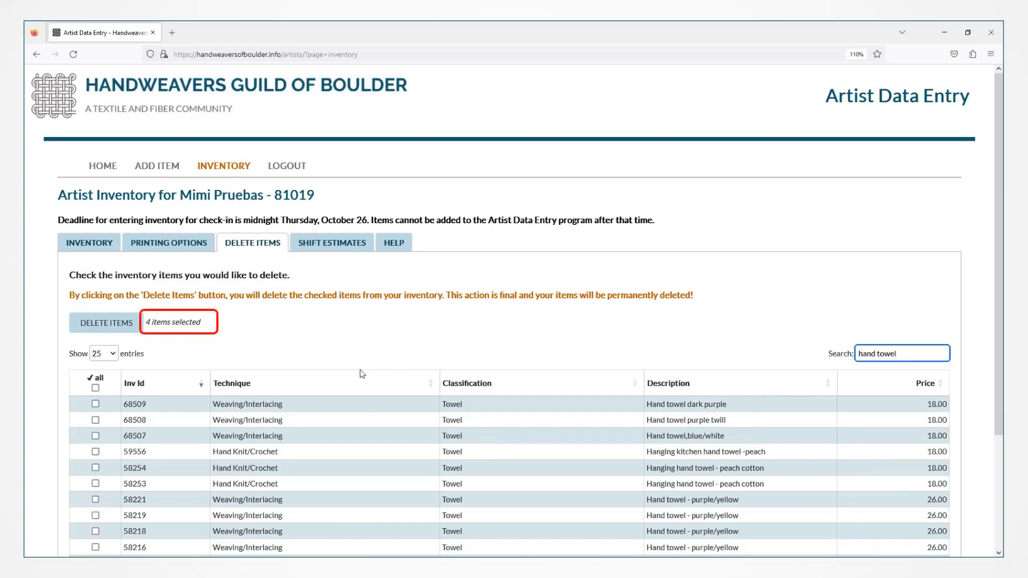
left_click(95, 420)
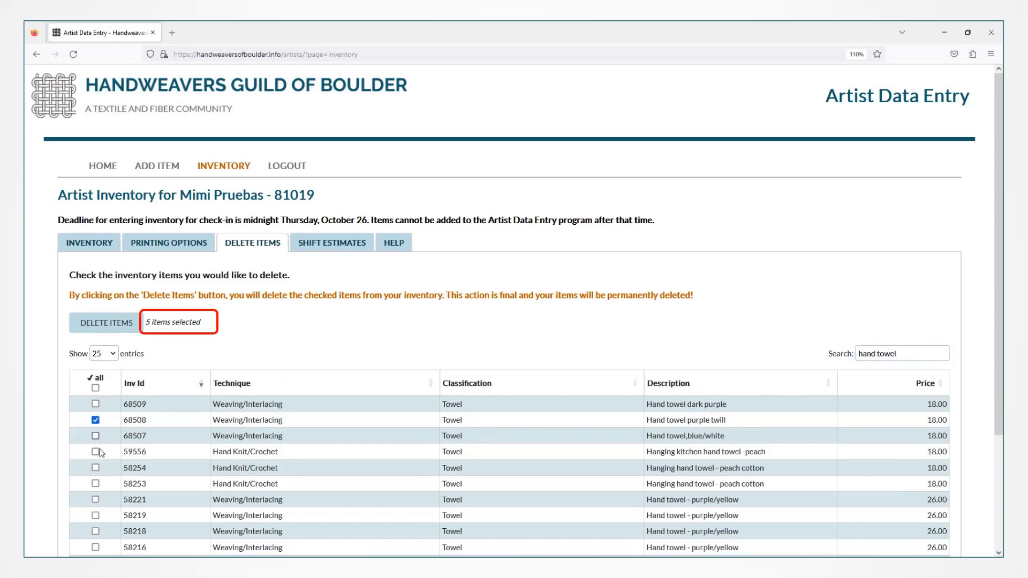
left_click(95, 484)
left_click(96, 500)
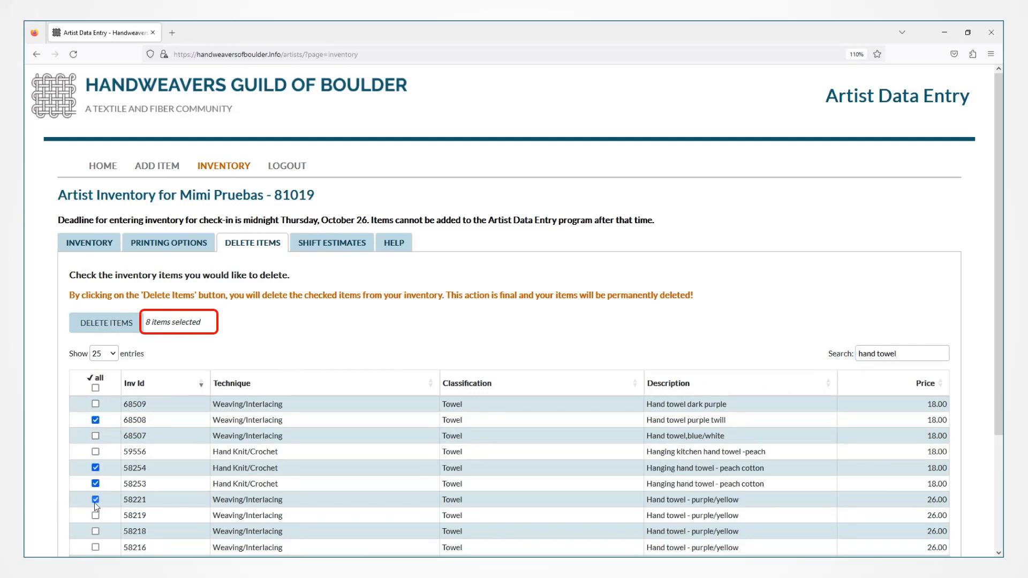
left_click(113, 324)
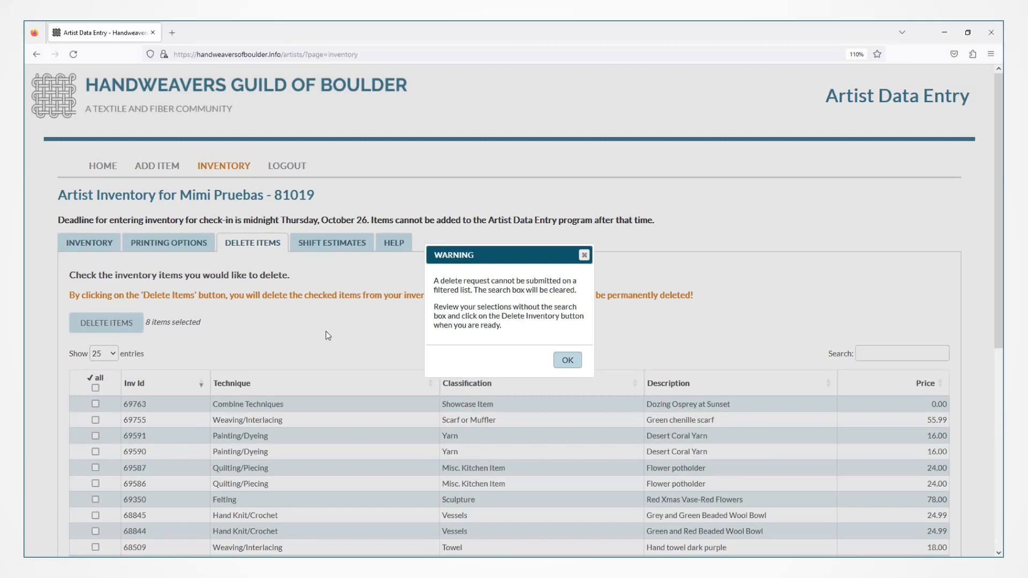
Dismiss the filtered-list warning, select all 101 items, and confirm their permanent deletion.
left_click(568, 360)
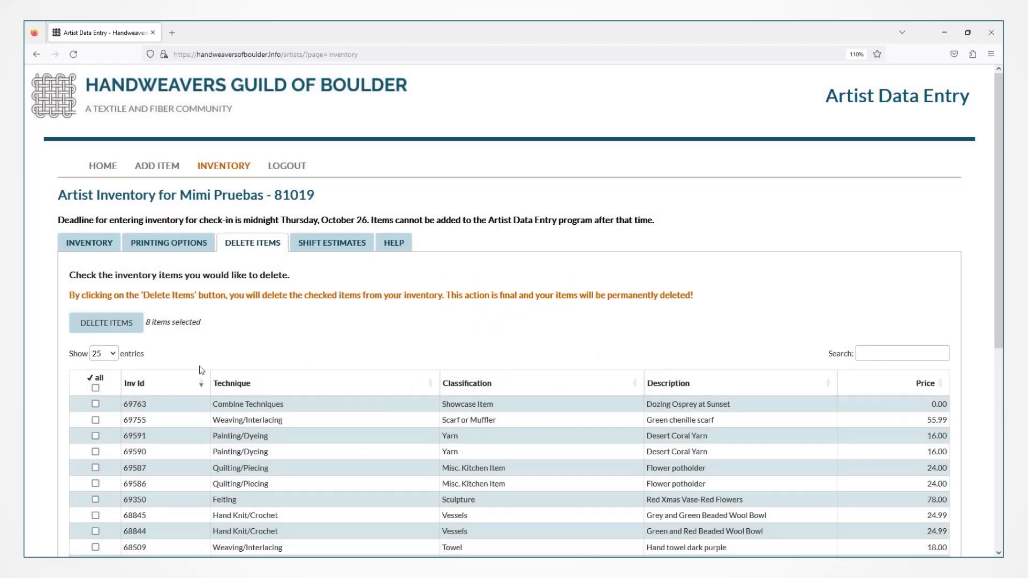
left_click(95, 388)
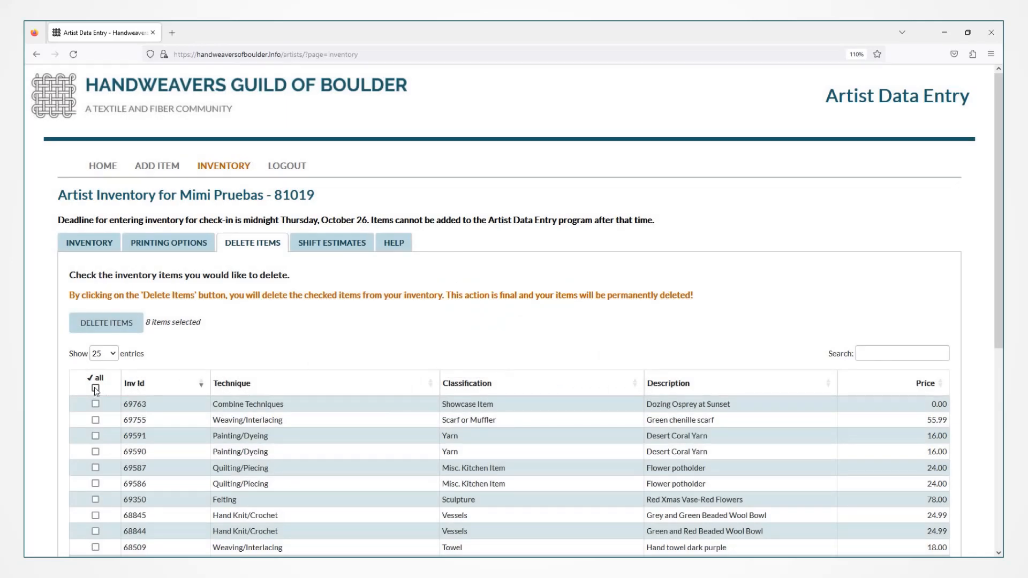
left_click(123, 332)
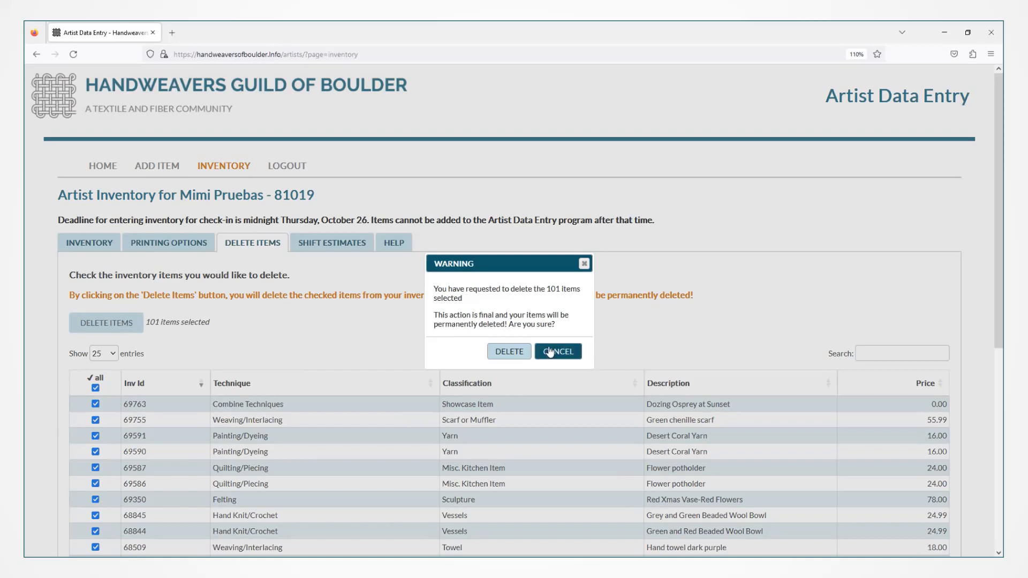
left_click(509, 352)
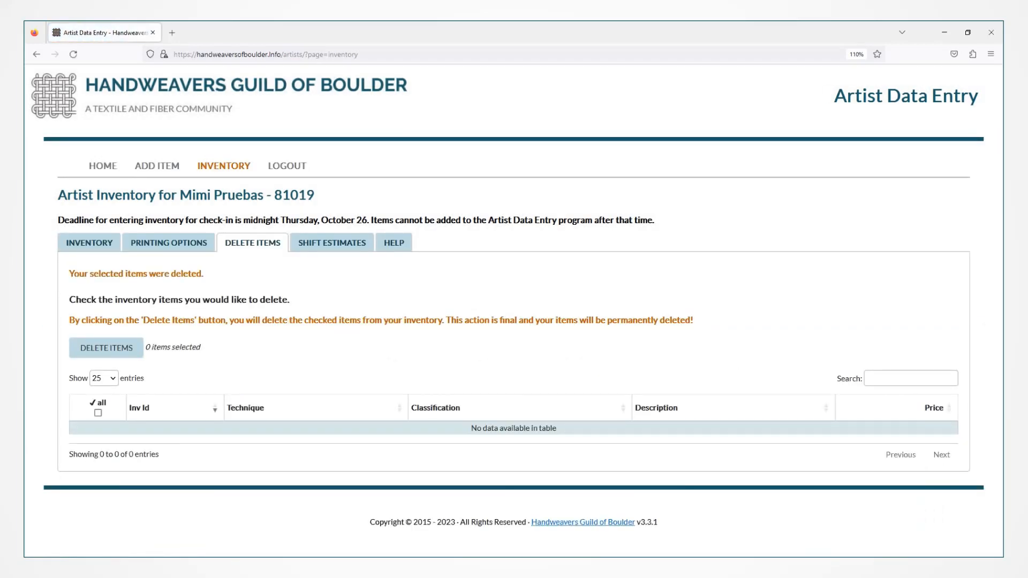
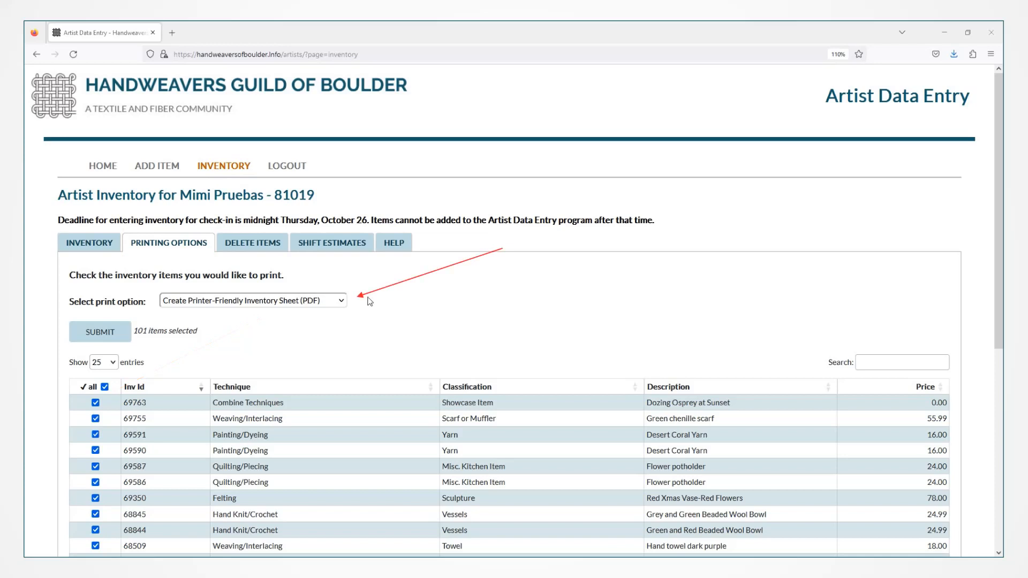
Create a printer-friendly labels PDF of the 101 items on 8 1/2" x 11" full sheet labels.
left_click(339, 301)
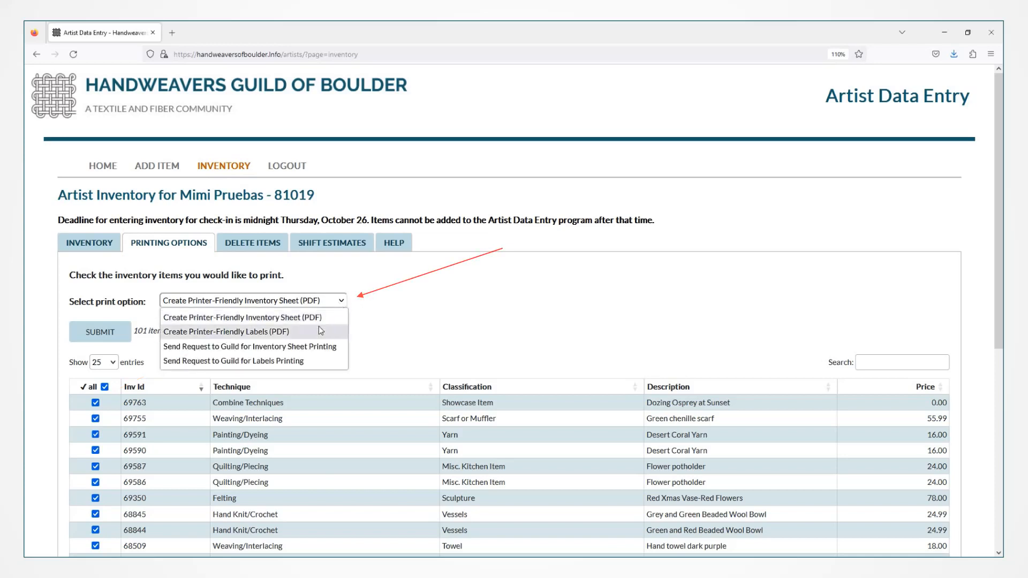
left_click(319, 330)
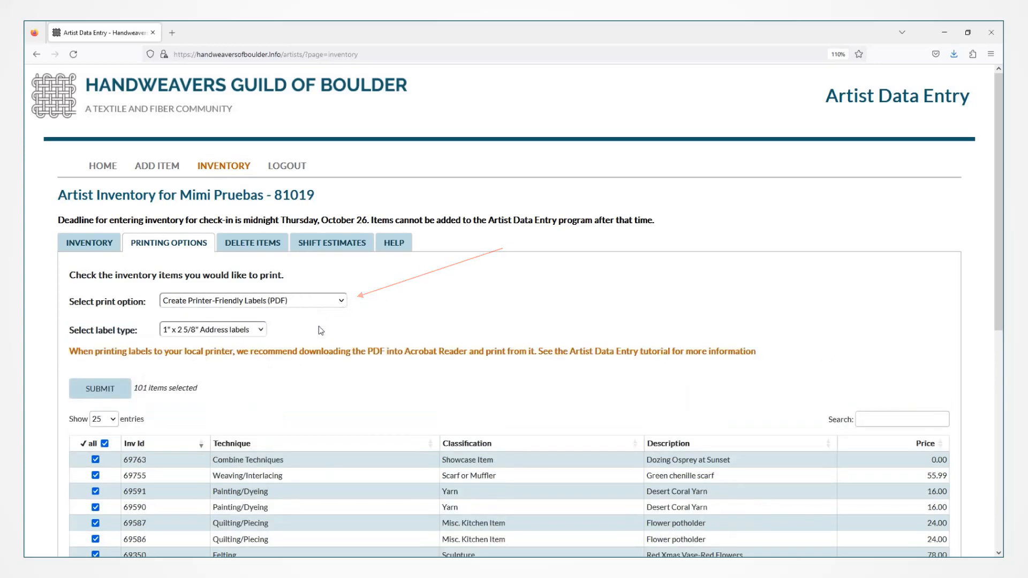
left_click(262, 331)
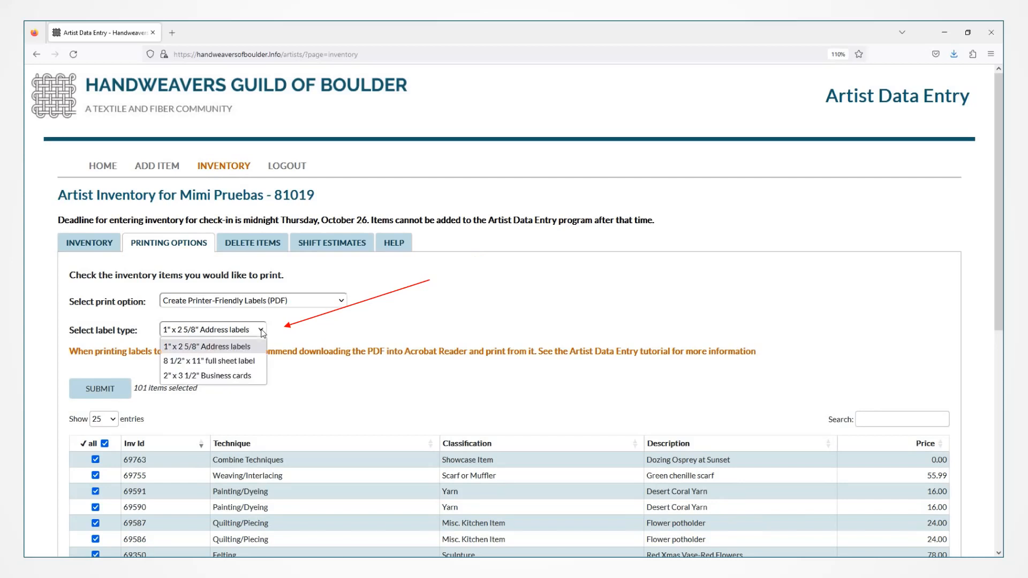
left_click(248, 361)
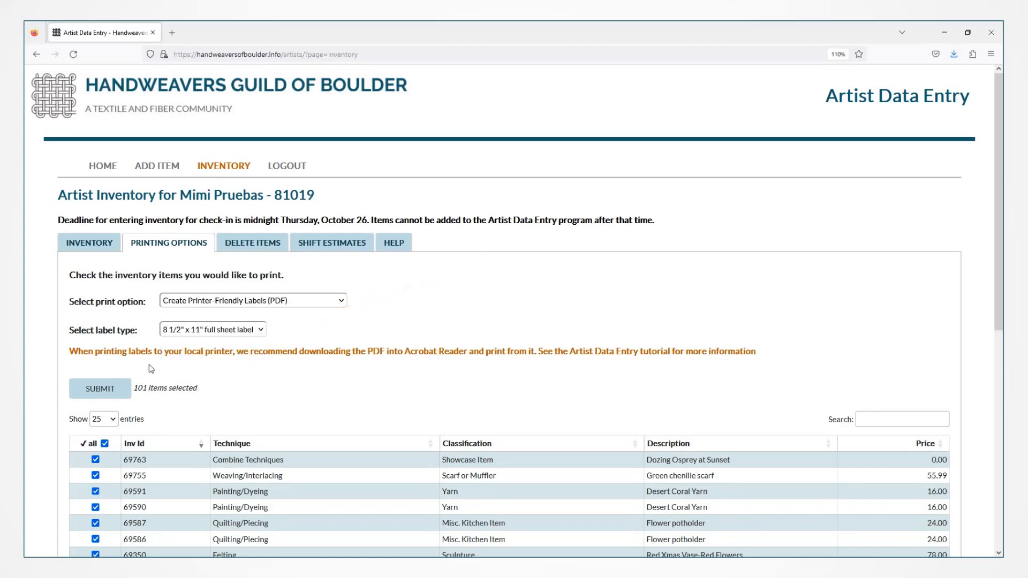
left_click(118, 390)
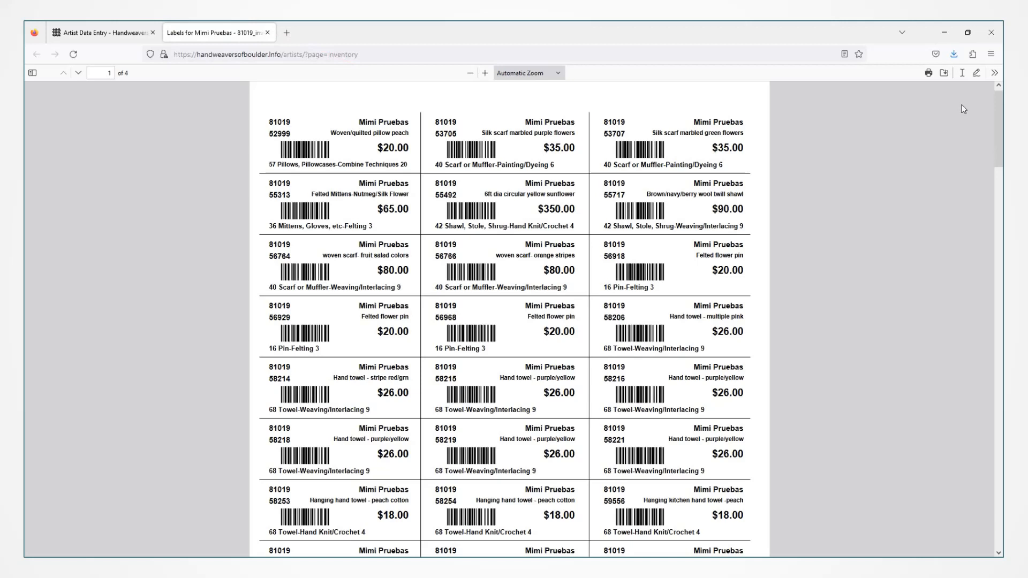
Save the labels PDF under its suggested name in Downloads > Firefox.
left_click(944, 73)
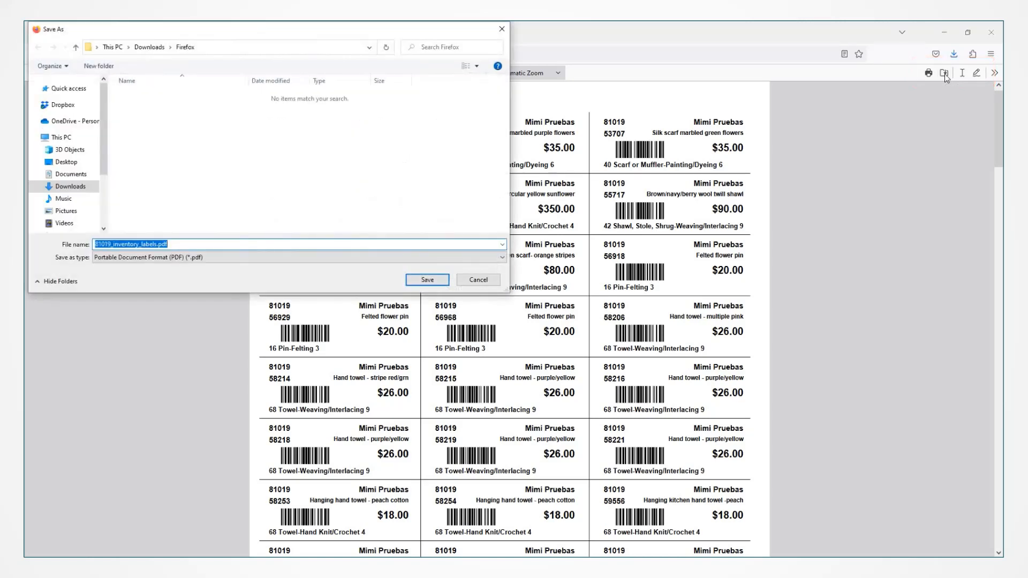
left_click(427, 280)
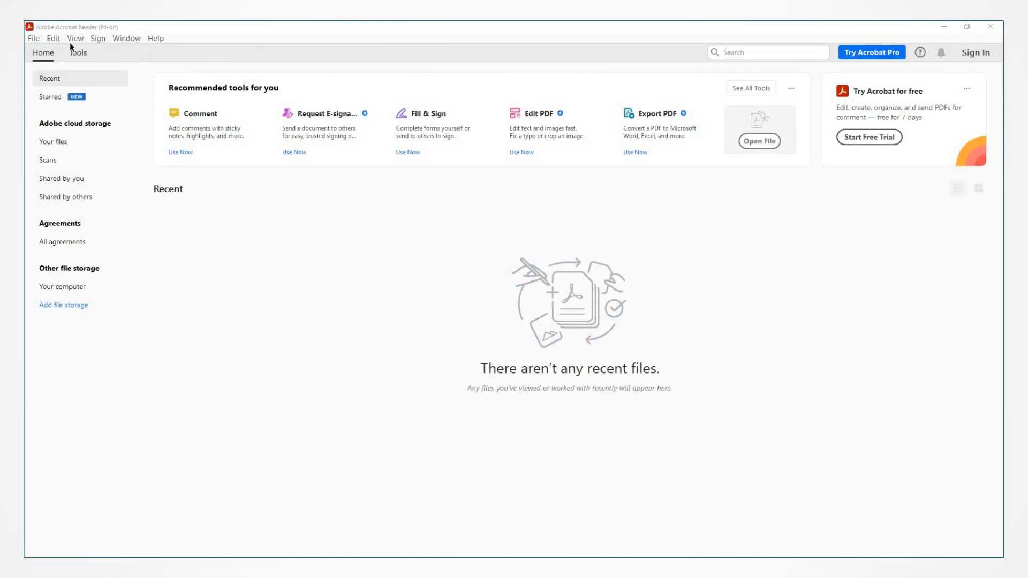
Open the saved inventory labels PDF from Downloads > Firefox in Acrobat and bring up printing.
left_click(33, 38)
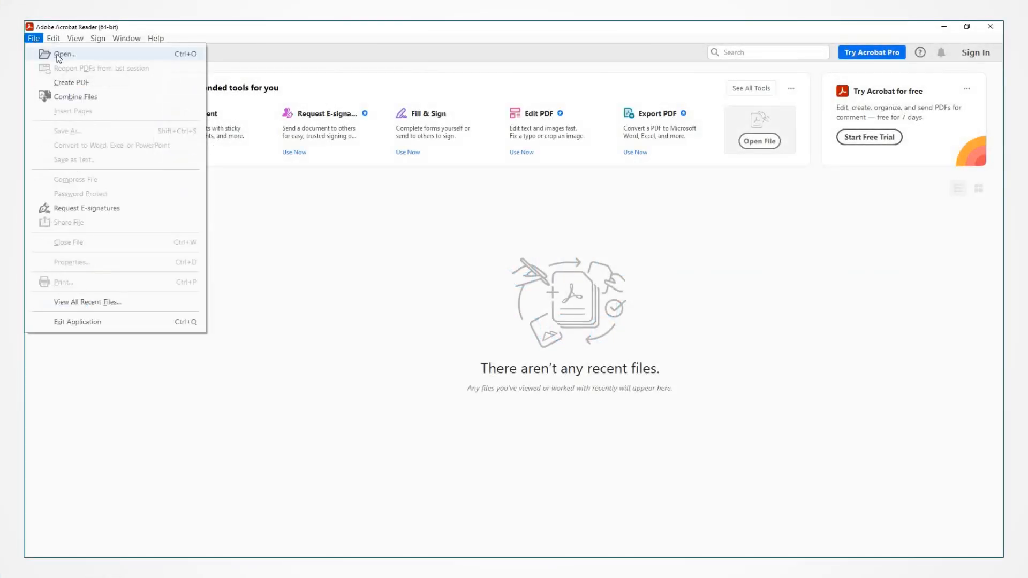
left_click(59, 55)
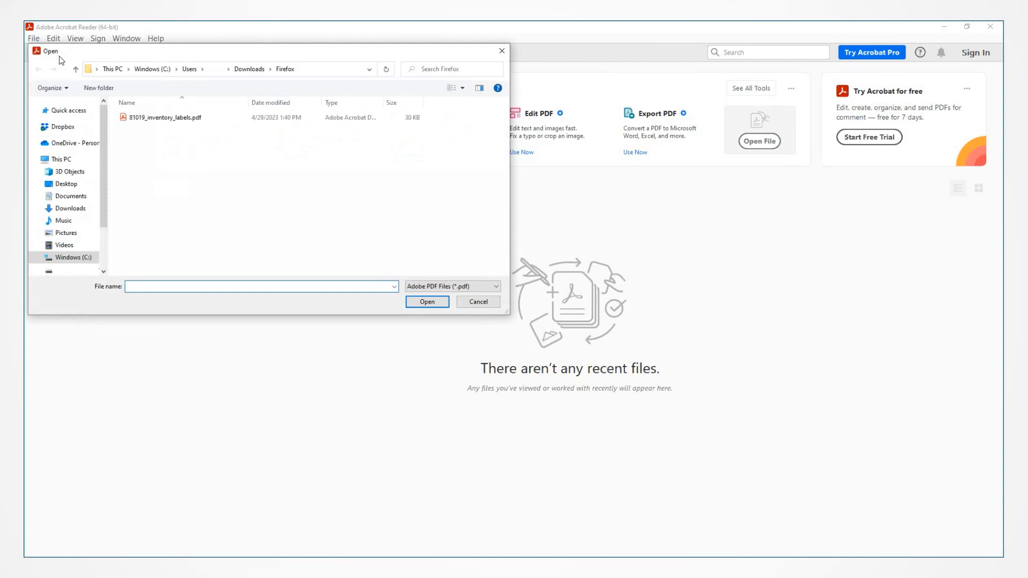
left_click(191, 117)
left_click(426, 301)
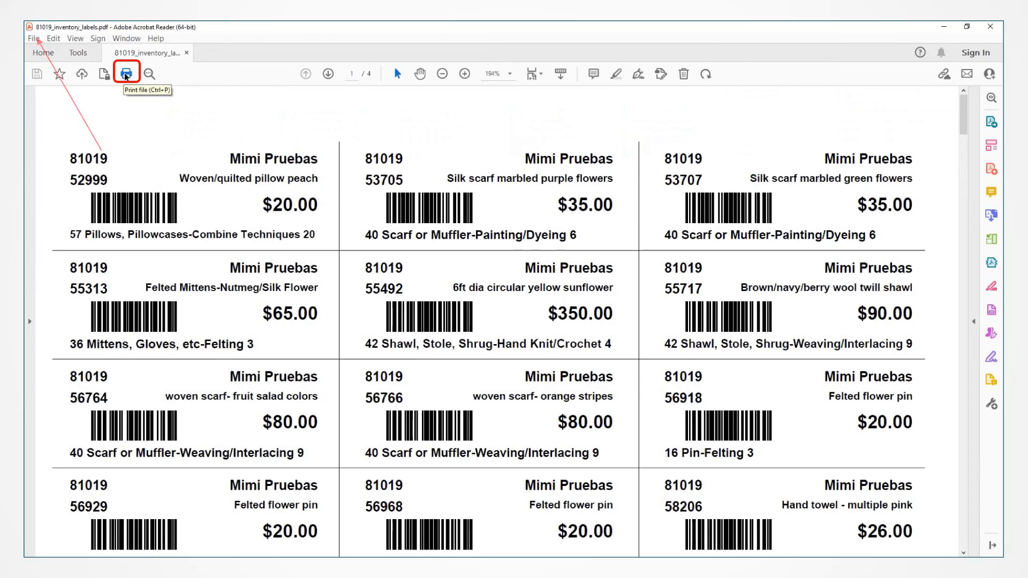
left_click(125, 75)
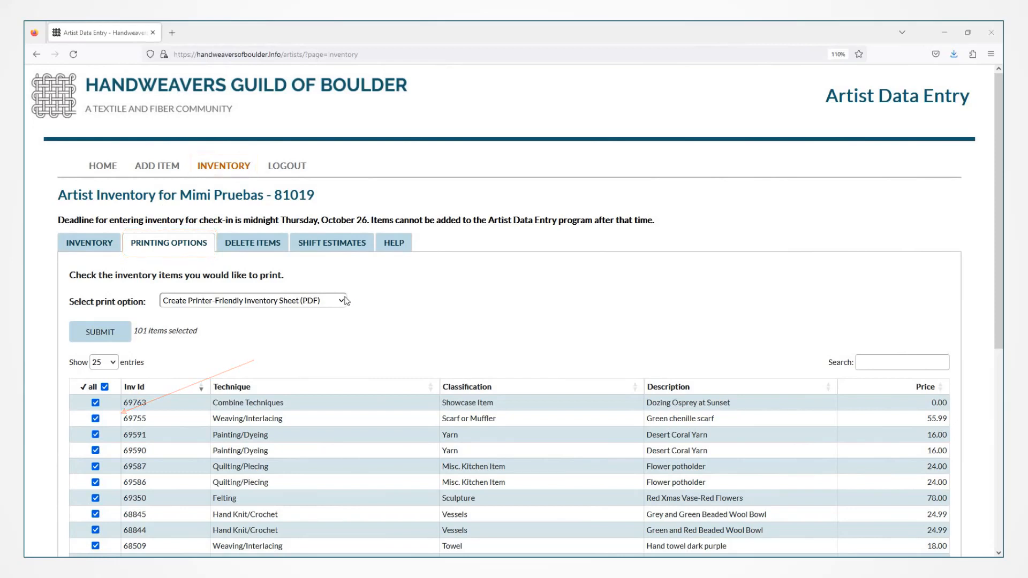
Submit a Send Request to Guild for Inventory Sheet Printing for all 101 items.
left_click(344, 300)
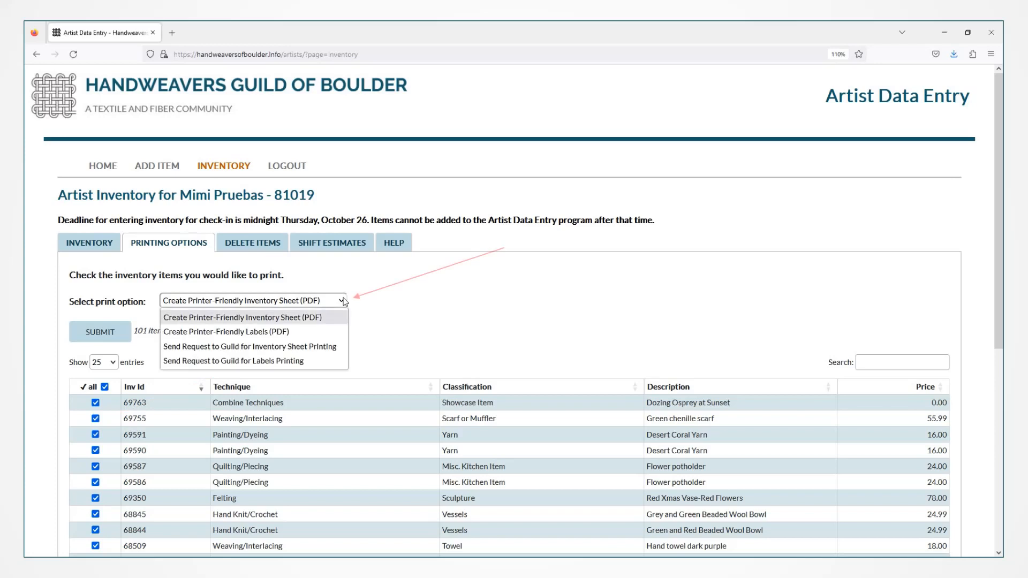
left_click(327, 349)
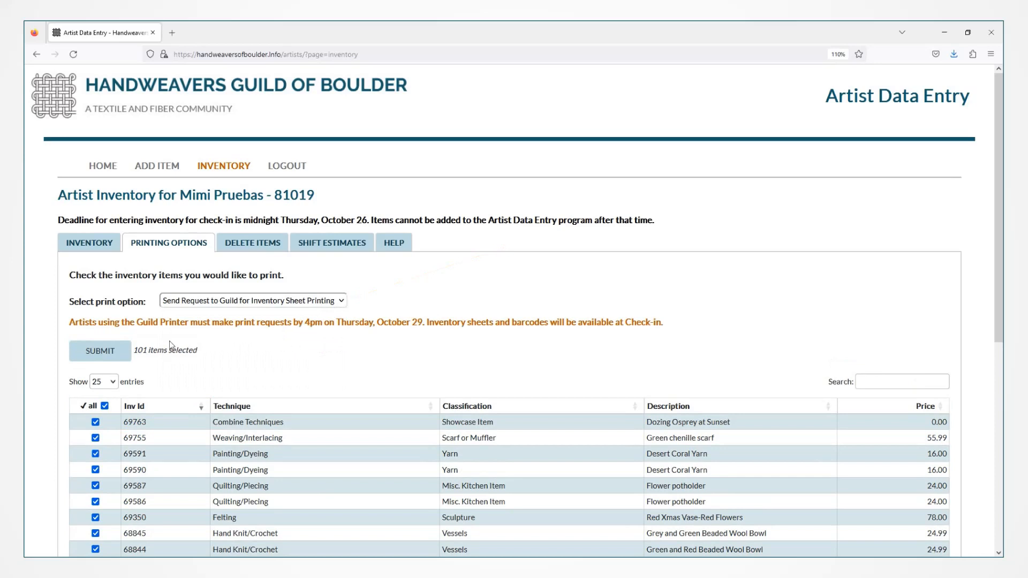
left_click(102, 351)
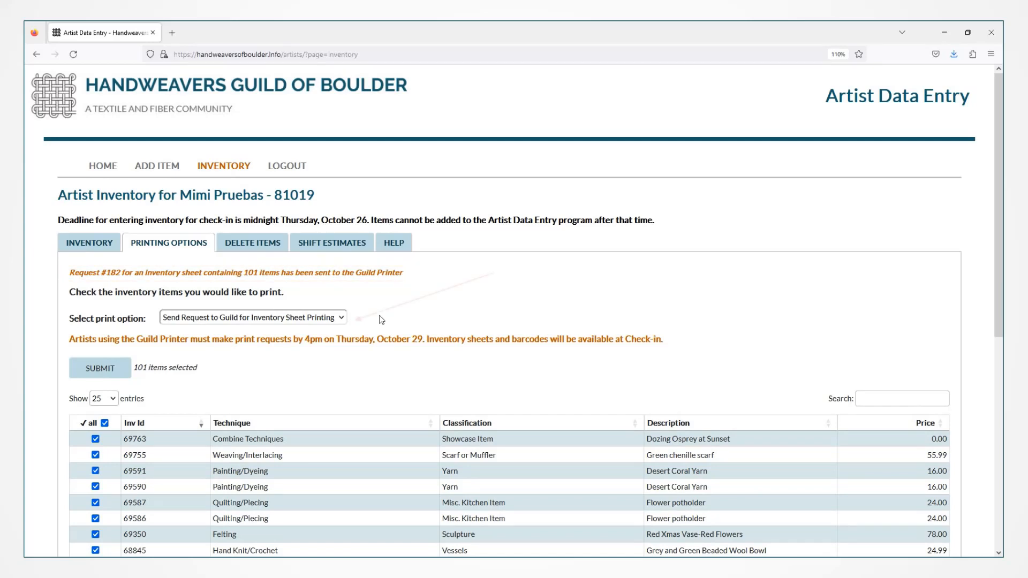
left_click(343, 320)
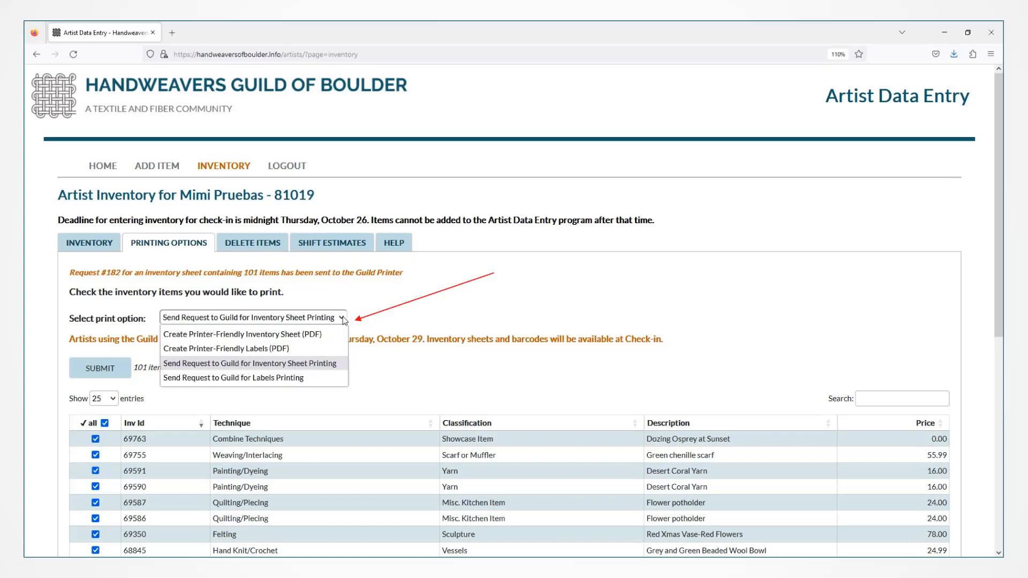
Submit a Send Request to Guild for Labels Printing for the 101 items.
left_click(316, 378)
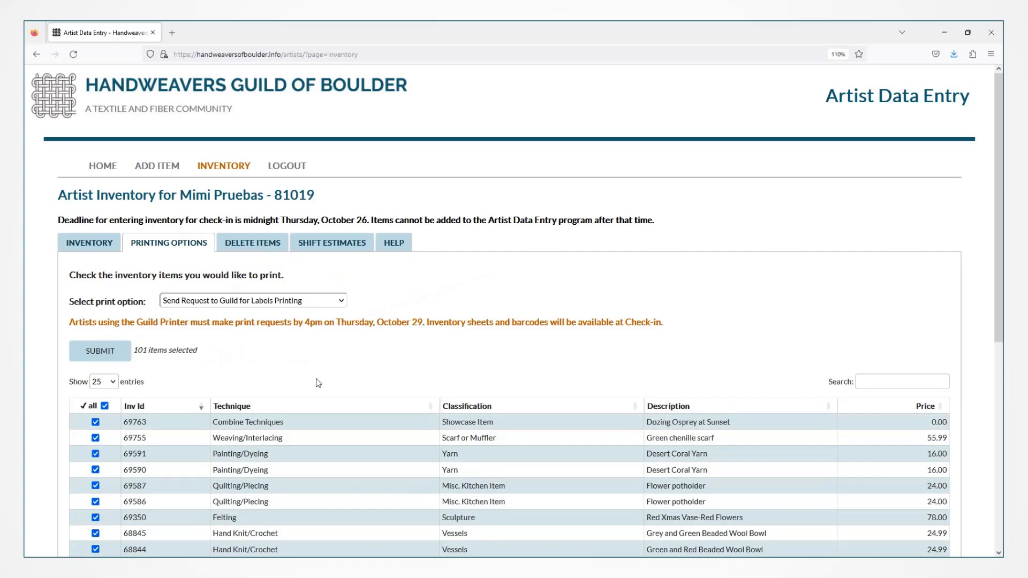
left_click(118, 355)
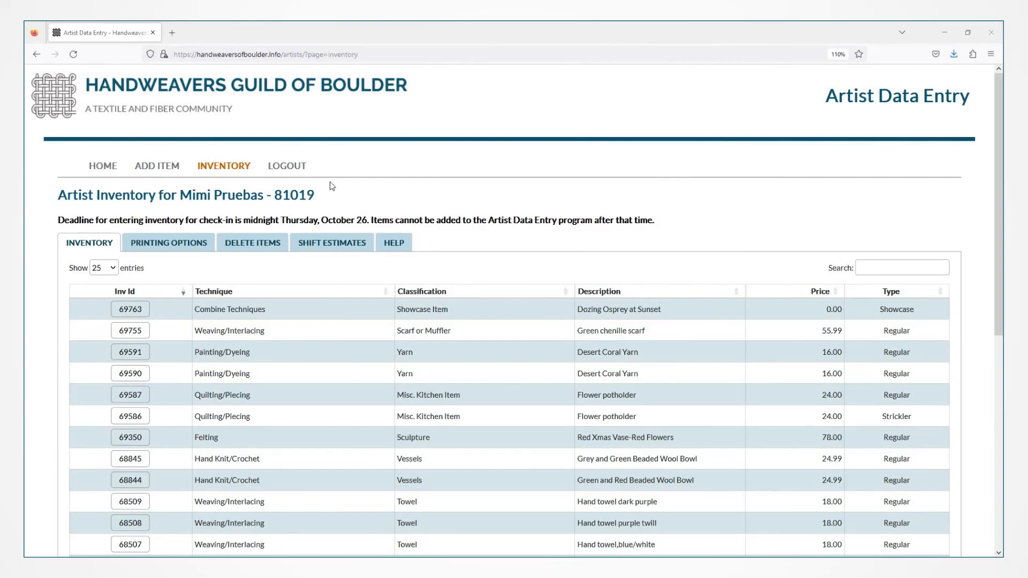
Log out, then request a new password by submitting the artist's PIN in Forgot Password.
left_click(290, 169)
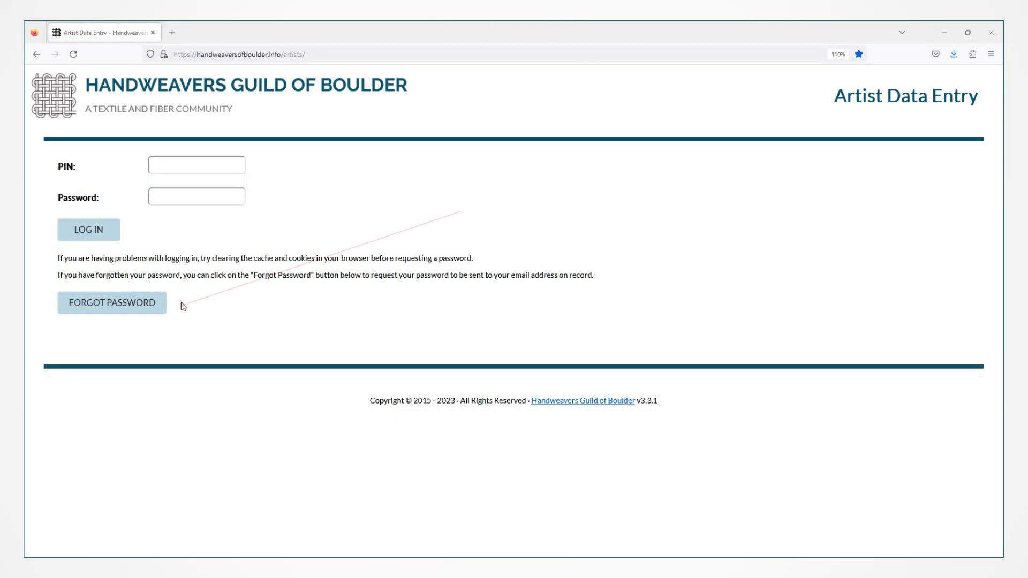
left_click(146, 308)
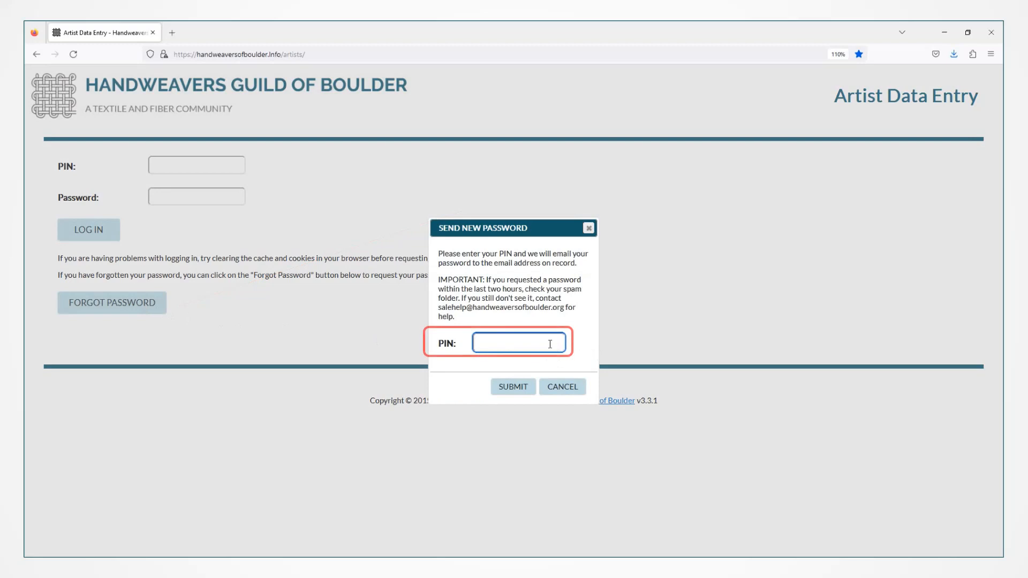
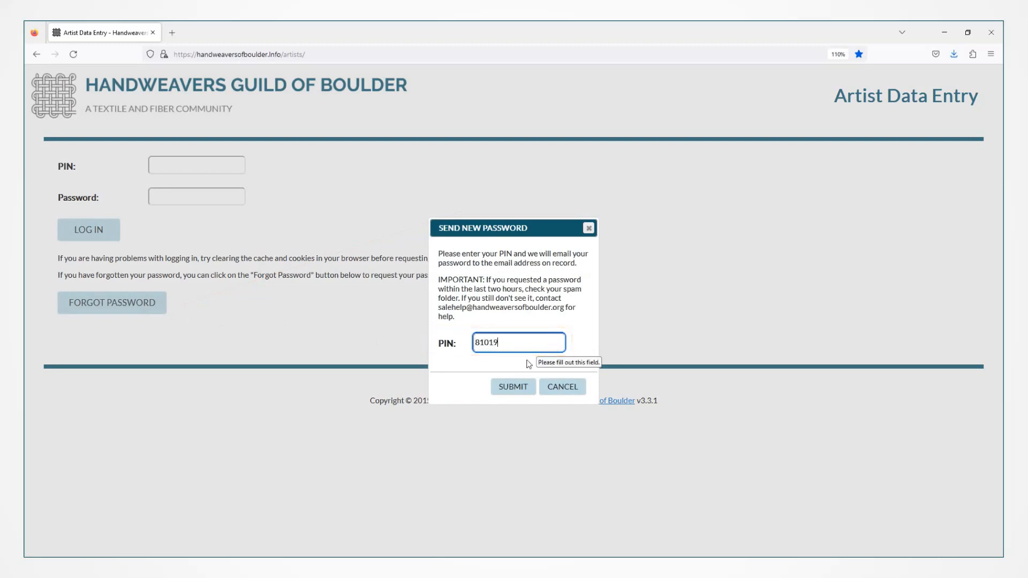
left_click(508, 386)
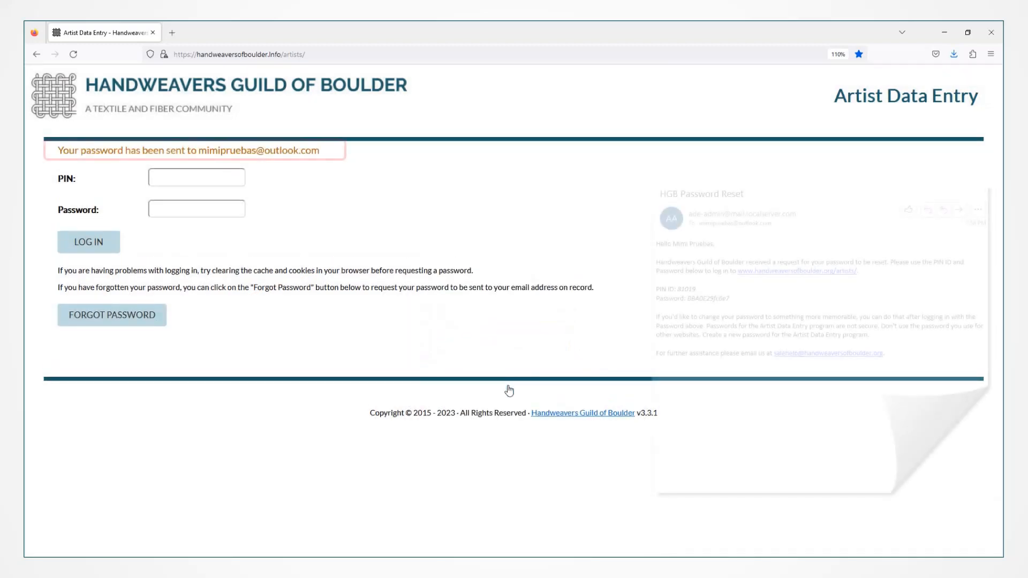